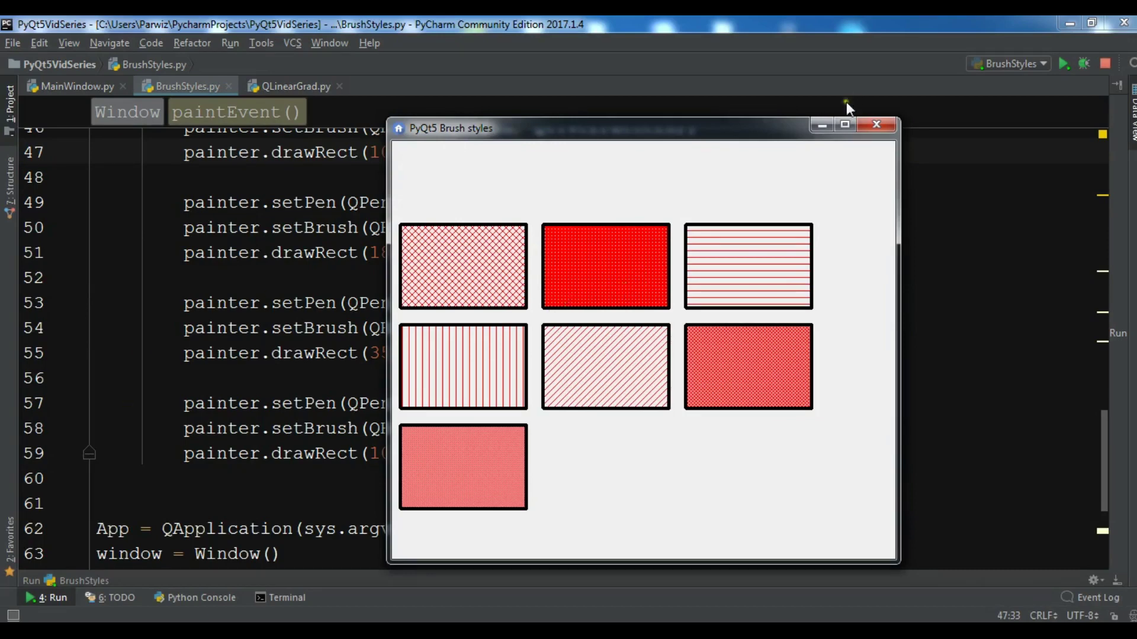
Close the running Brush styles demo window and return to MainWindow.py.
left_click(880, 124)
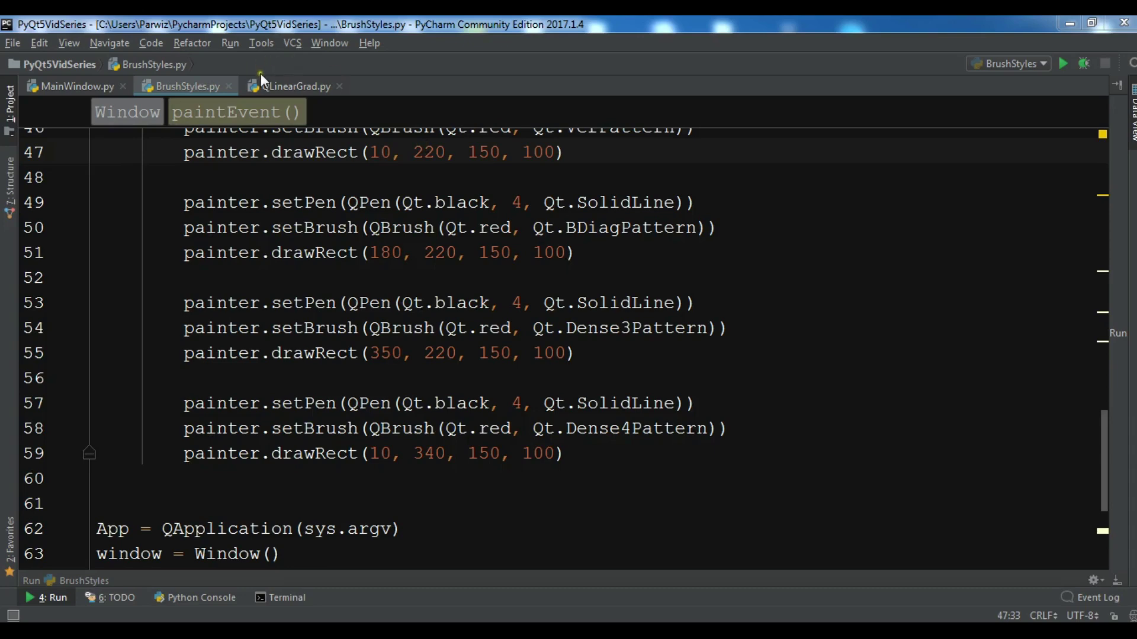
left_click(77, 86)
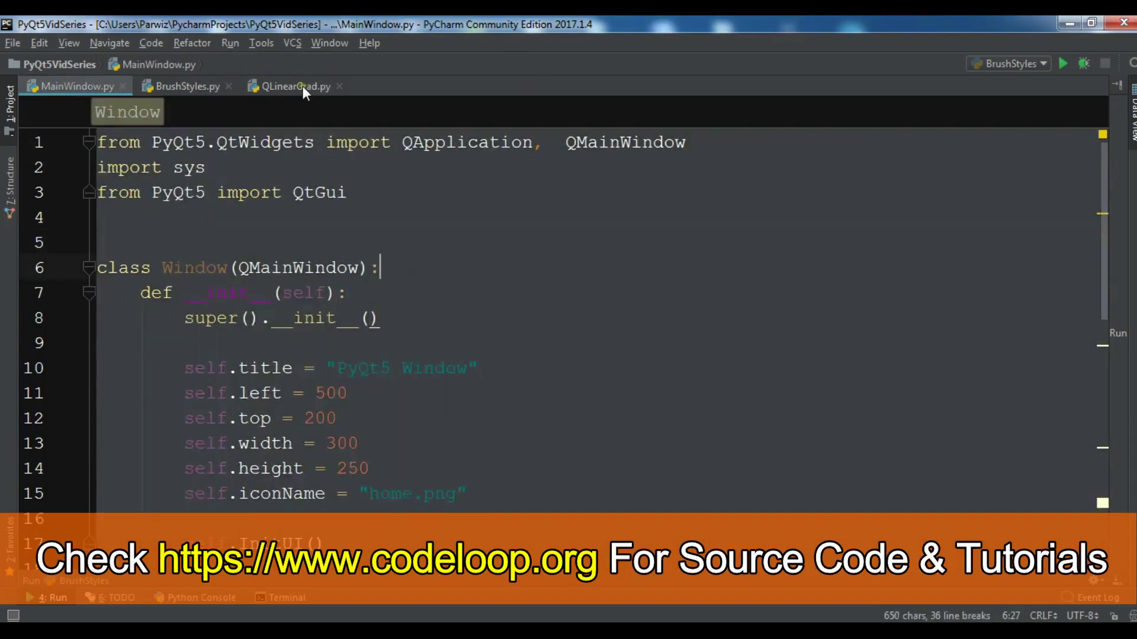
In QLinearGrad.py, retitle the window 'QLinear Gradient Color' and change width 300→400, height 250→300.
left_click(296, 87)
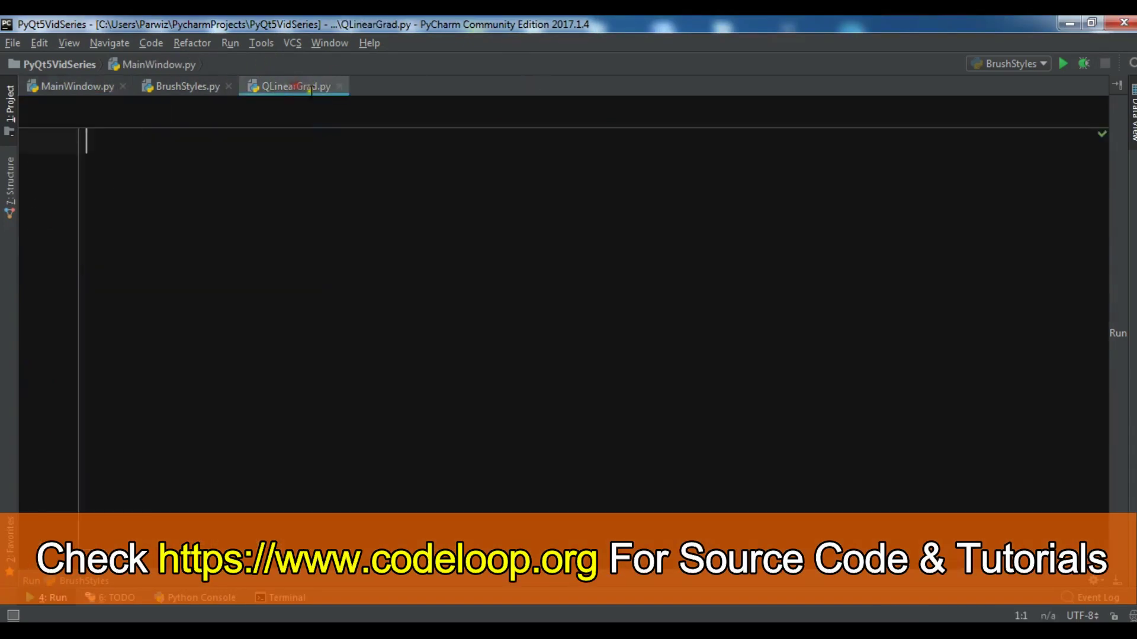
left_click_drag(1104, 362, 1107, 110)
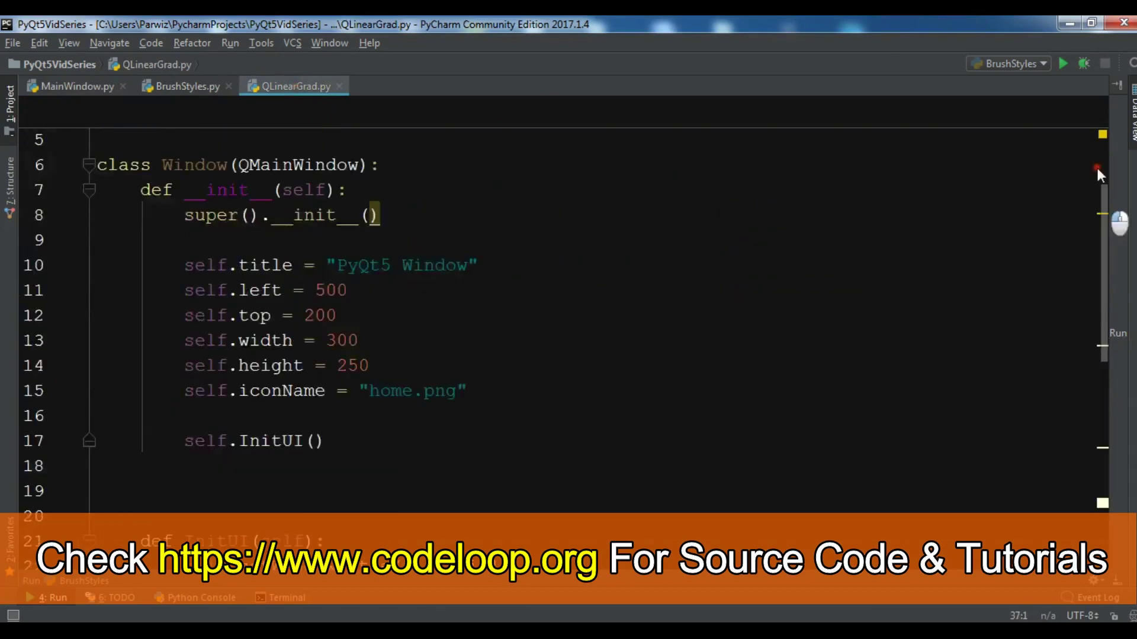
left_click(434, 368)
double_click(434, 368)
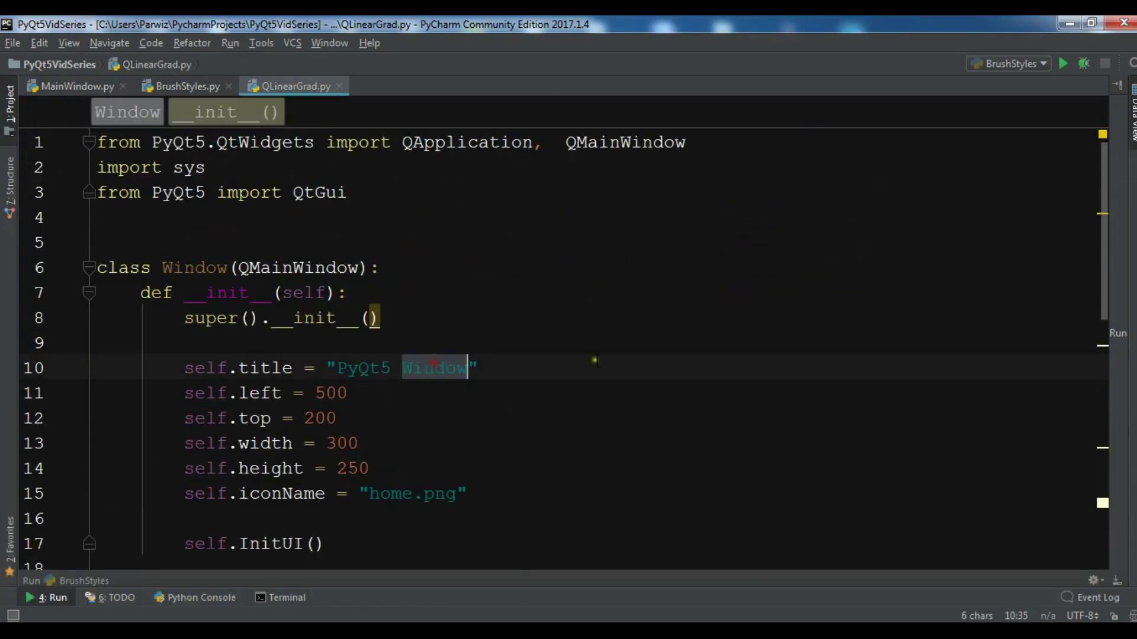
type("QLinear")
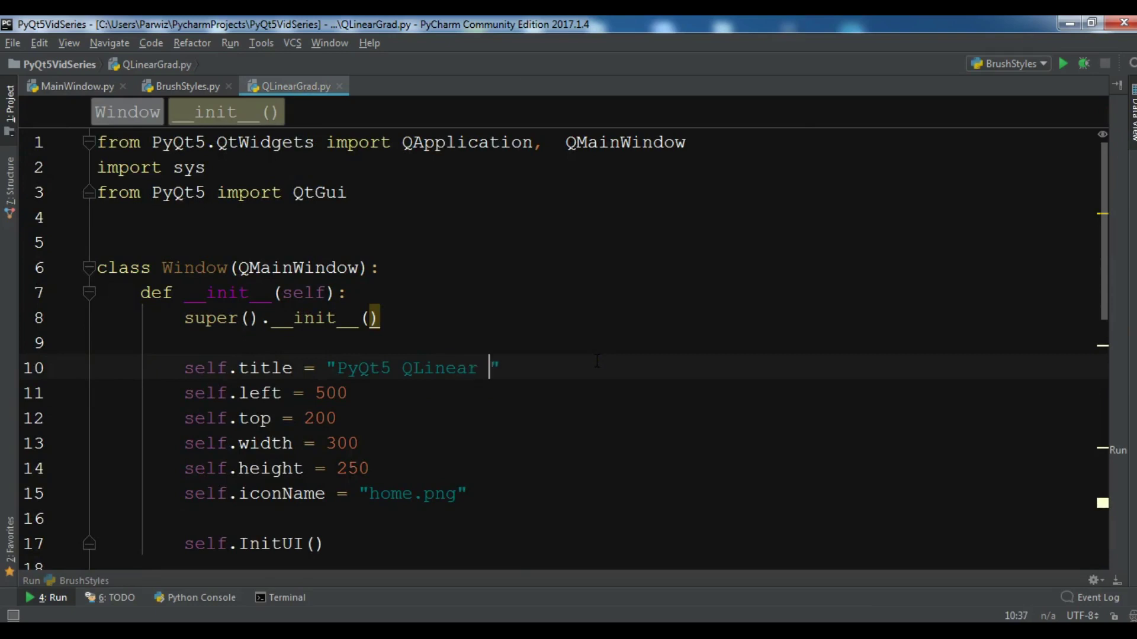
type(" Gradient Co")
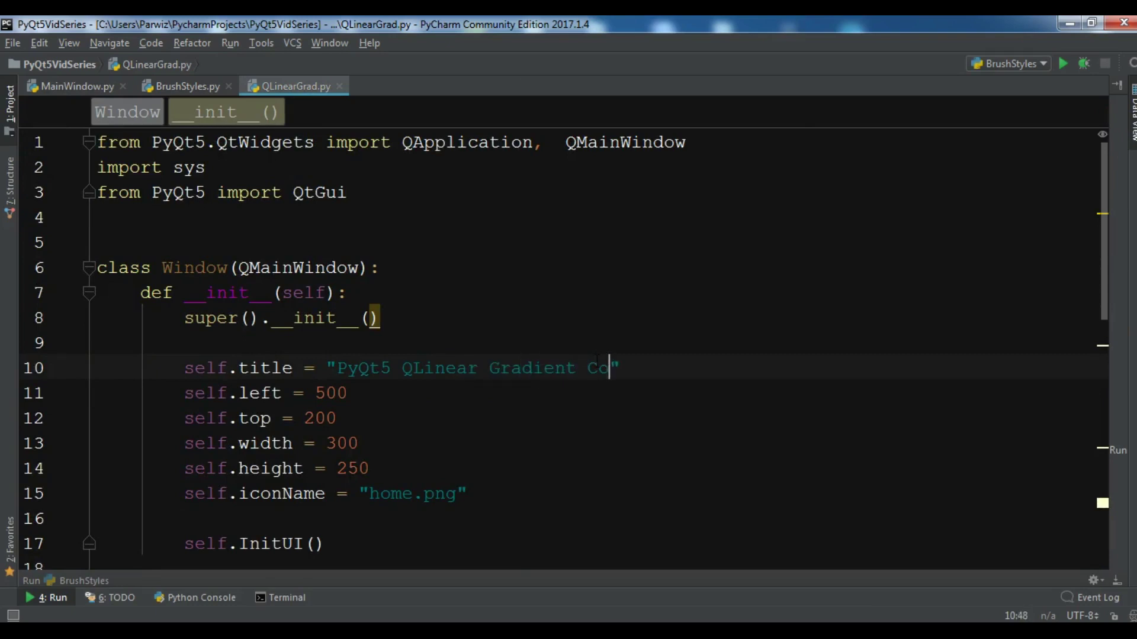
type("lor")
left_click_drag(327, 443, 338, 444)
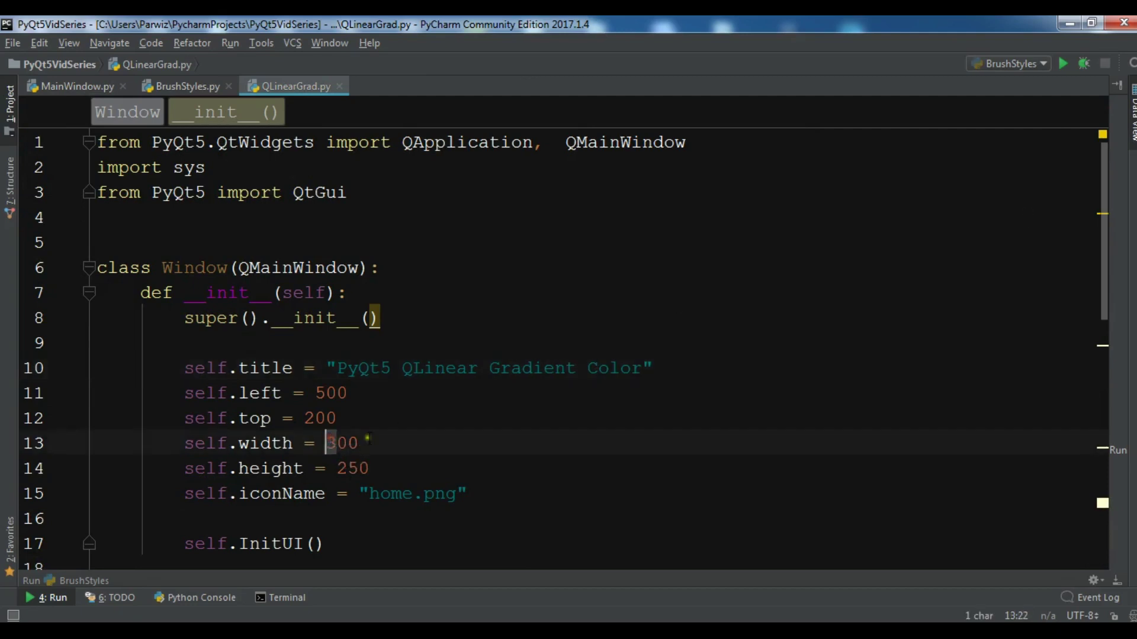
type("4")
left_click_drag(338, 467, 359, 469)
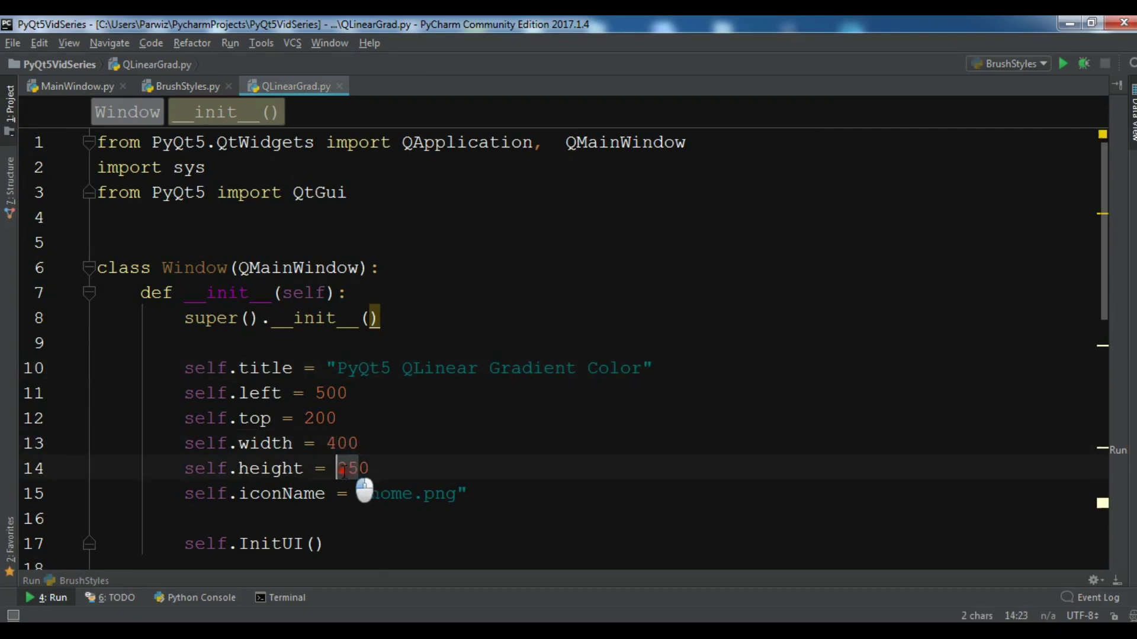
type("300")
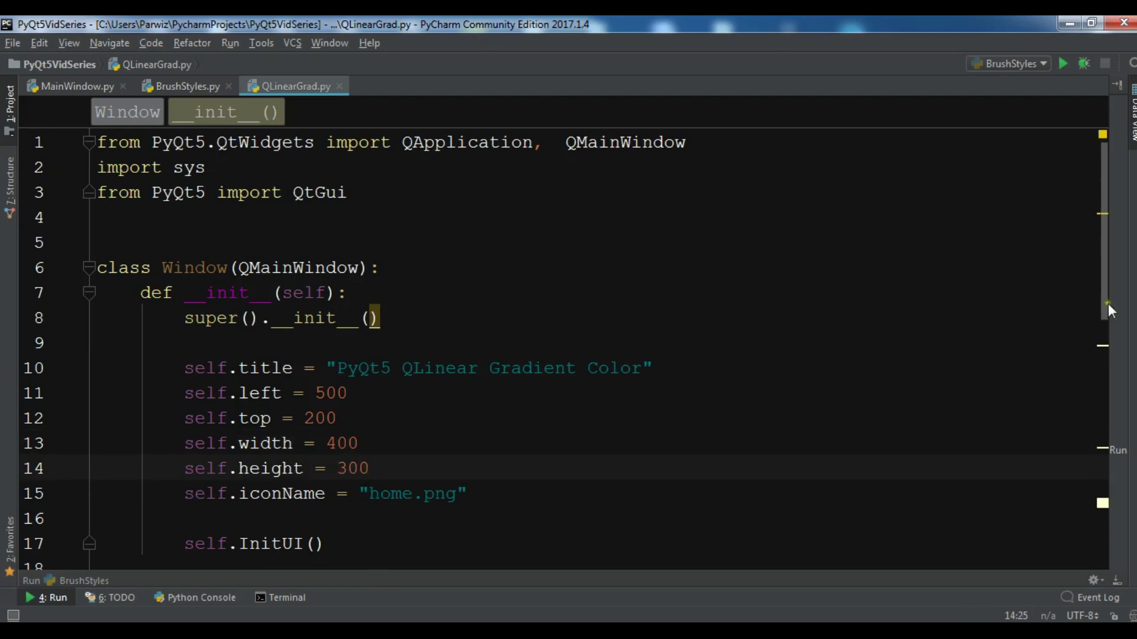
left_click_drag(1108, 304, 1108, 498)
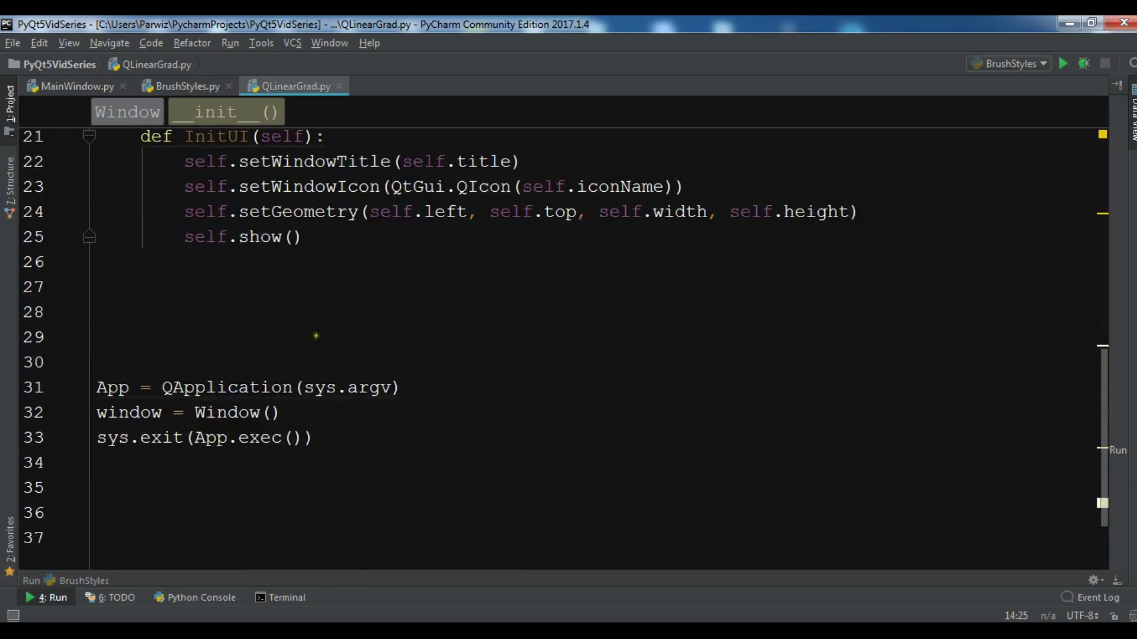
Add blank lines below InitUI and start the method name, undoing a wrong paintEngine completion.
left_click(346, 262)
key("Tab")
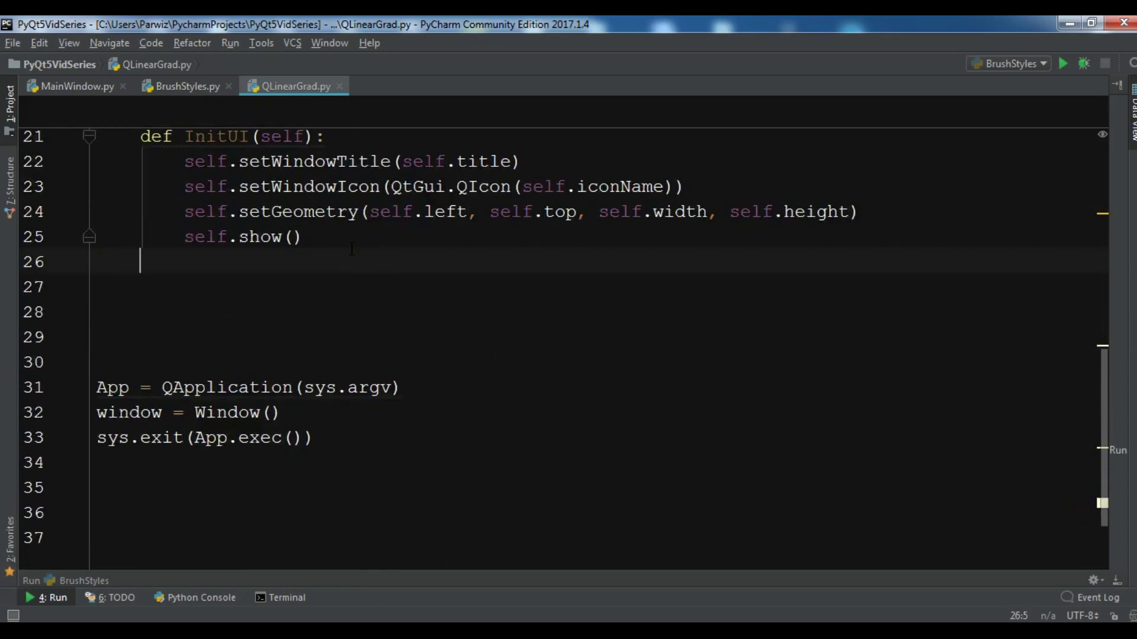
key("Return")
key("Return")
key("Return")
type("def pian")
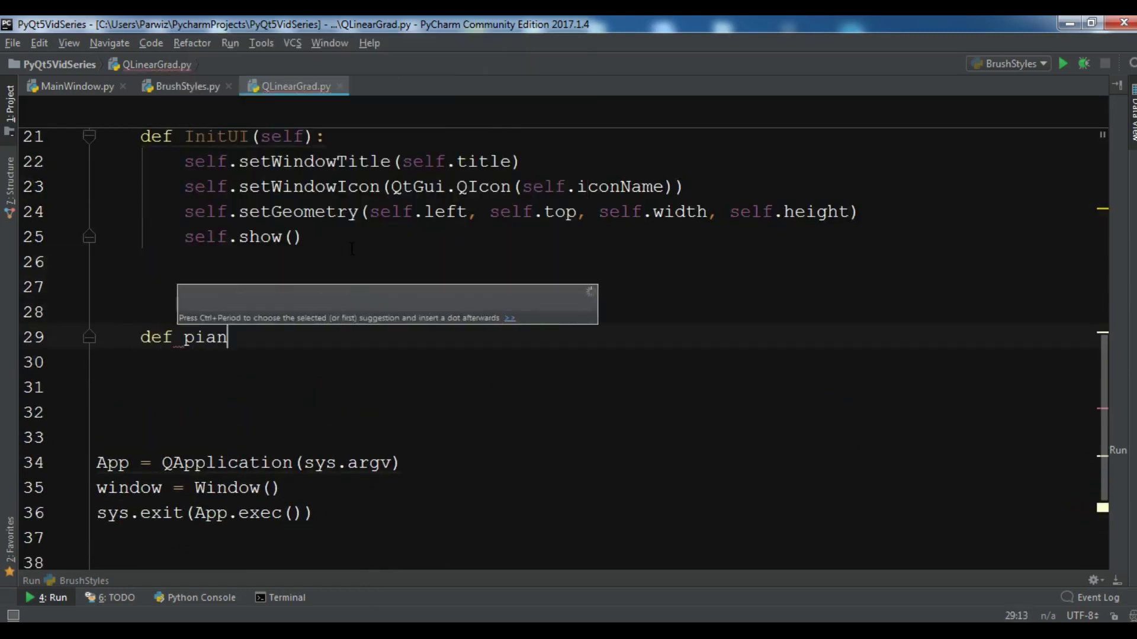
key("BackSpace")
key("BackSpace")
key("BackSpace")
type("ain")
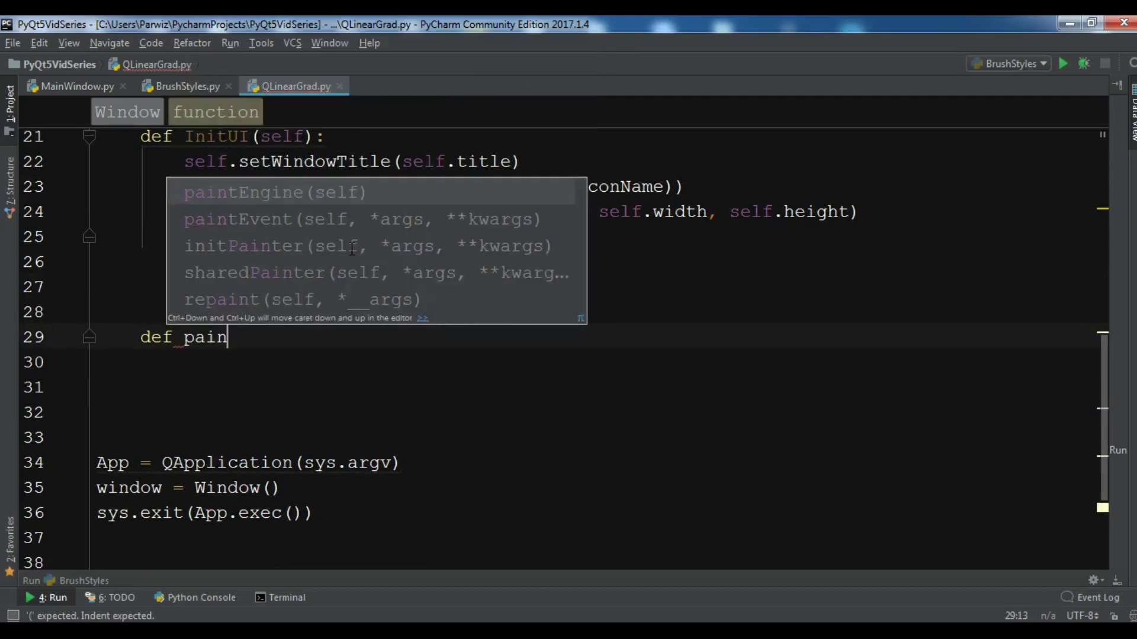
key("Tab")
key("BackSpace")
key("BackSpace")
key("BackSpace")
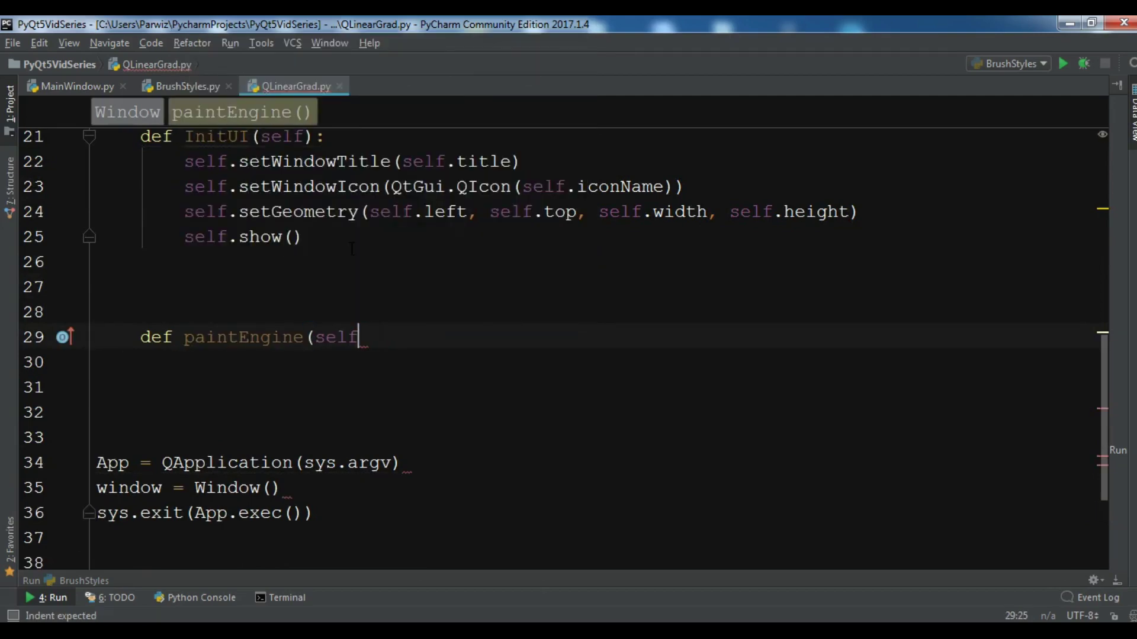
key("BackSpace")
key("BackSpace")
key("BackSpace")
key("BackSpace")
key("BackSpace")
key("BackSpace")
key("BackSpace")
key("BackSpace")
key("BackSpace")
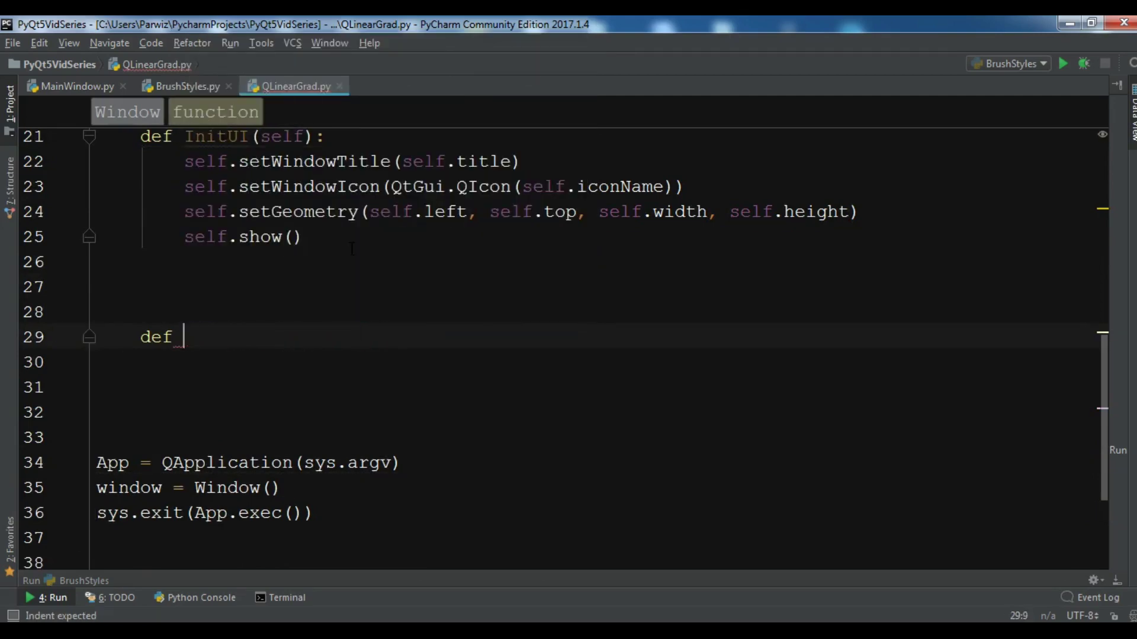
type("pain")
Complete paintEvent, trim its parameters to (self, event), and start the method body.
key("Down")
key("Down")
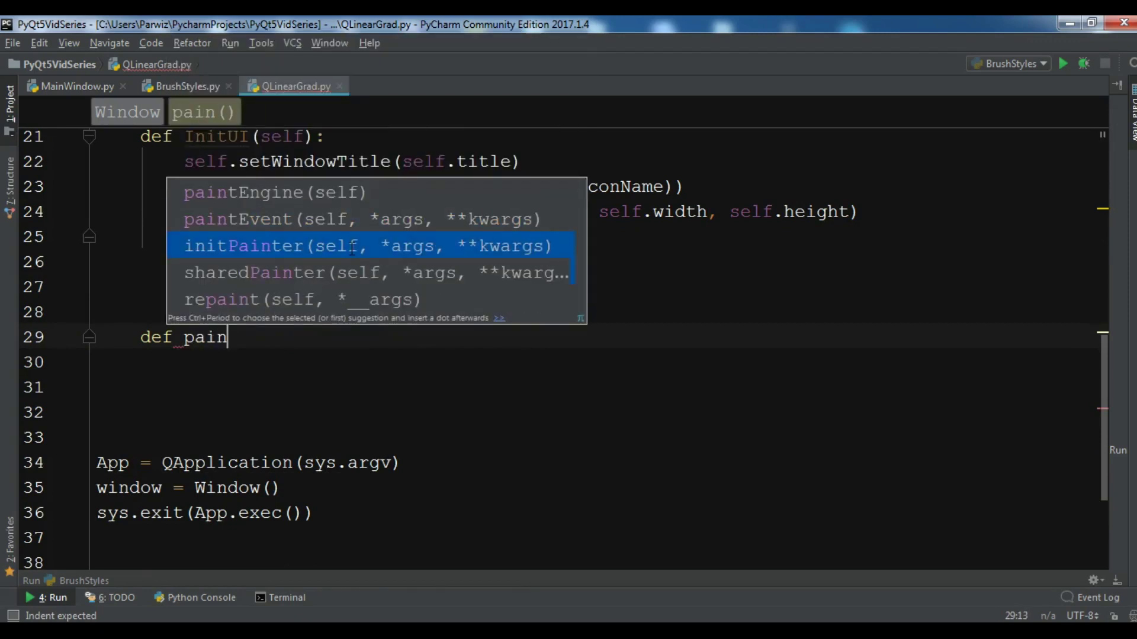
key("Return")
double_click(497, 337)
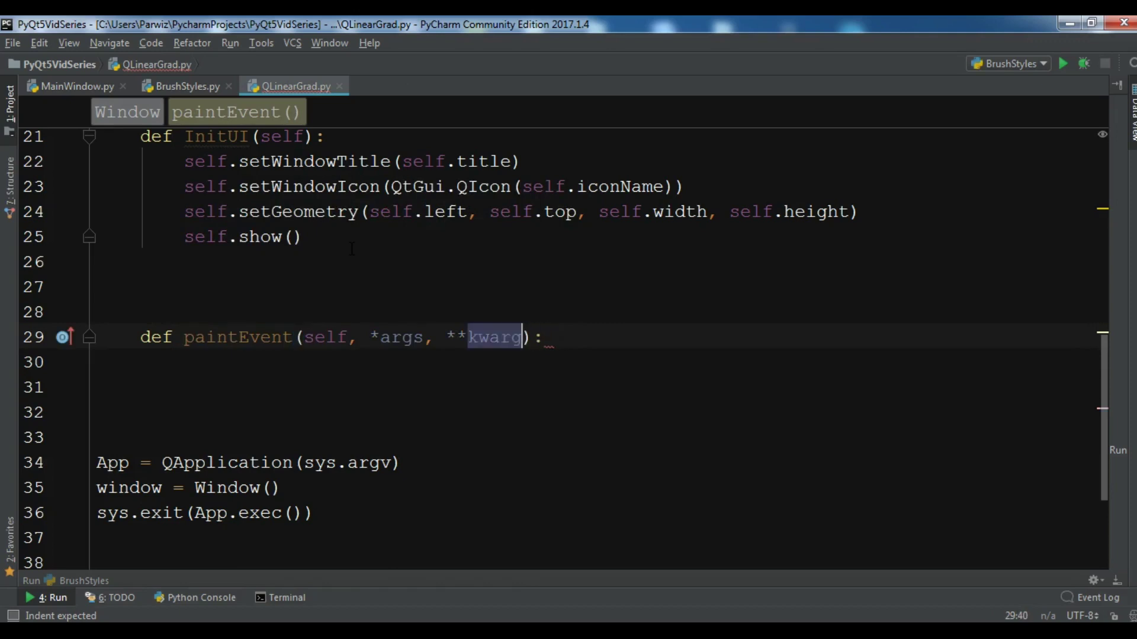
key("BackSpace")
key("BackSpace")
key("BackSpace")
key("BackSpace")
key("BackSpace")
key("BackSpace")
key("BackSpace")
type("event")
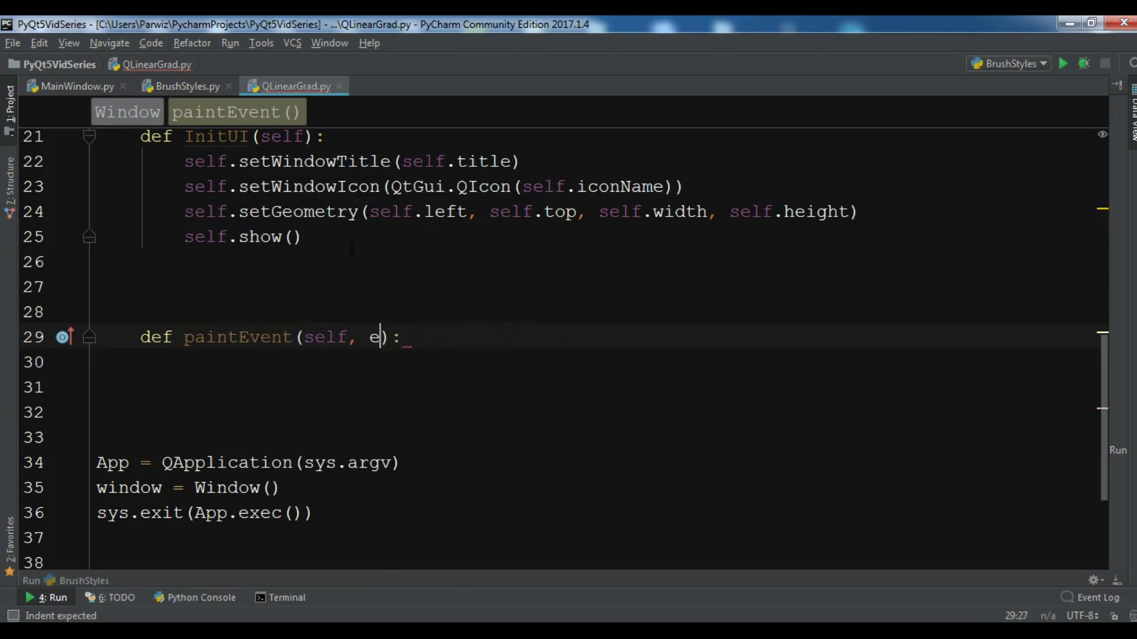
key("End")
key("Return")
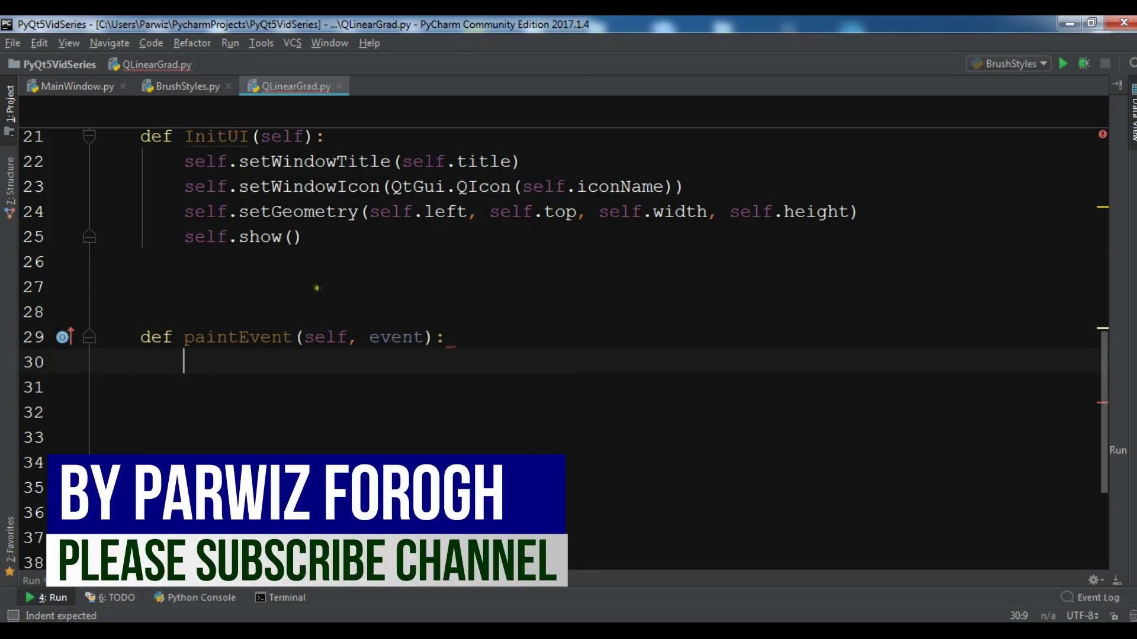
left_click_drag(1104, 378, 1103, 143)
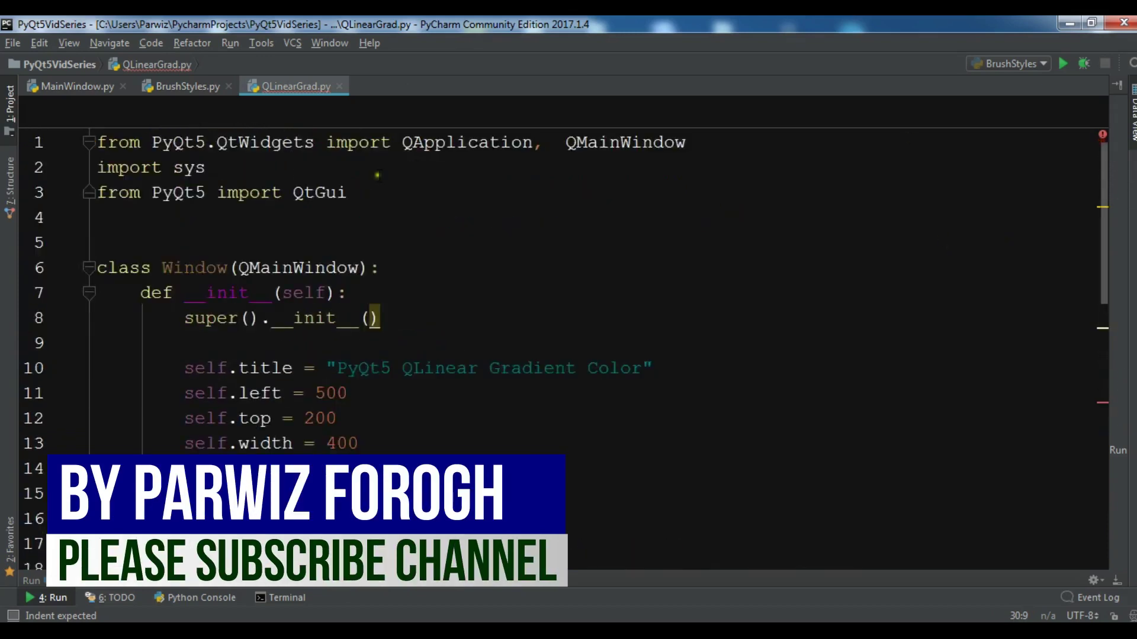
Import QPainter, QBrush, QPen from PyQt5.QtGui and add 'from PyQt5.QtCore import Qt'.
left_click(375, 216)
type("from P")
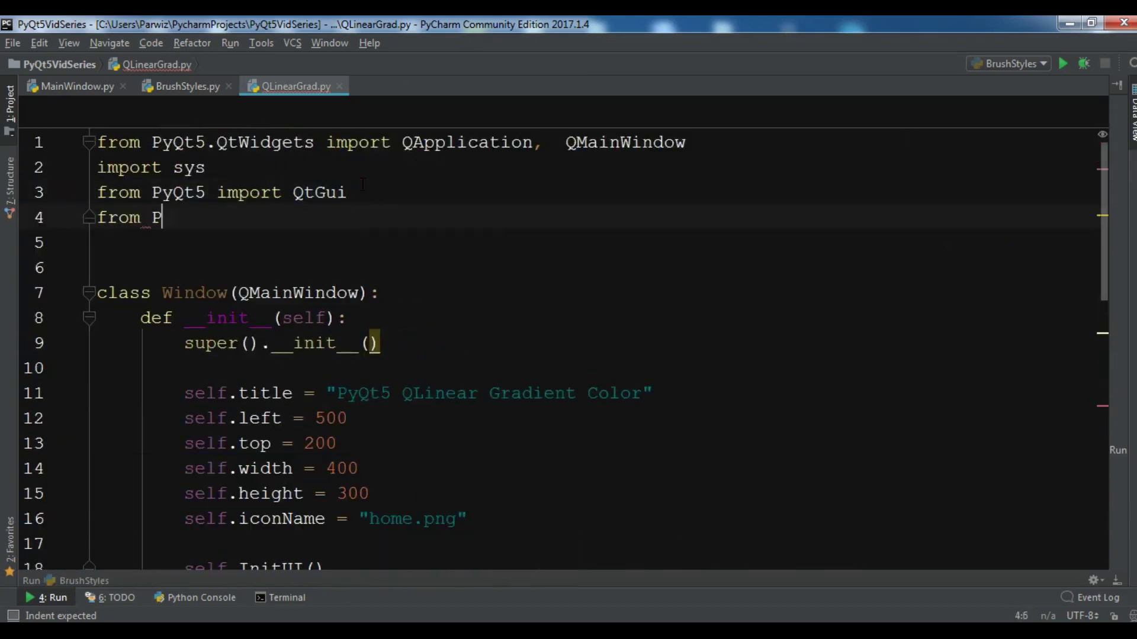
type("yQt5.Qt")
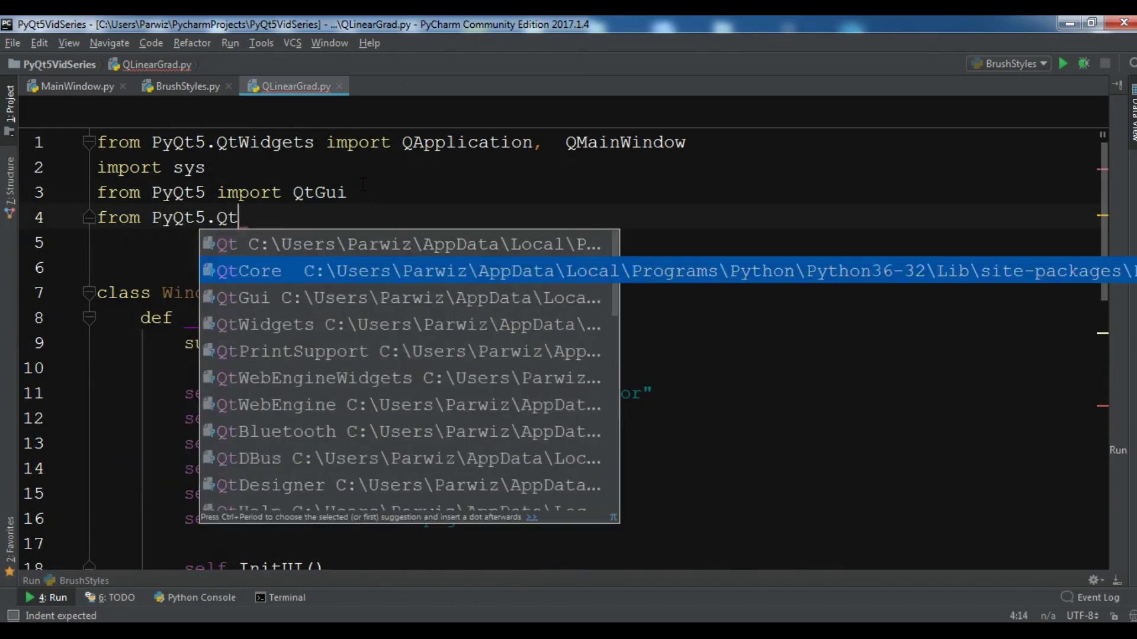
type("Gui import QPai")
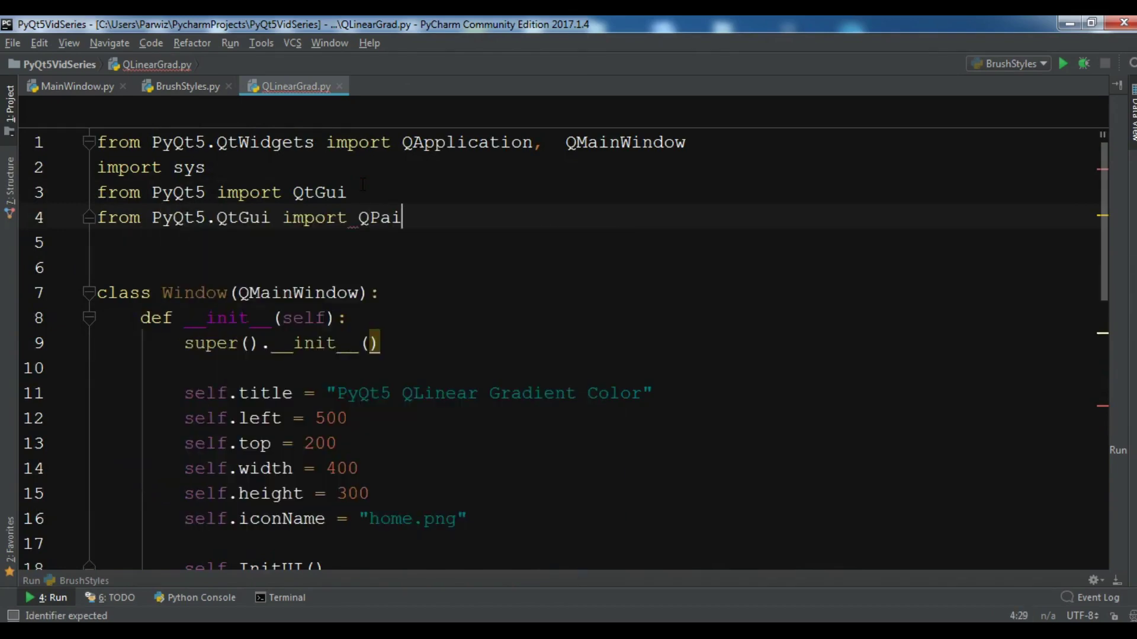
type("n")
key("Tab")
type(", ")
type("QBr")
key("Tab")
type(", ")
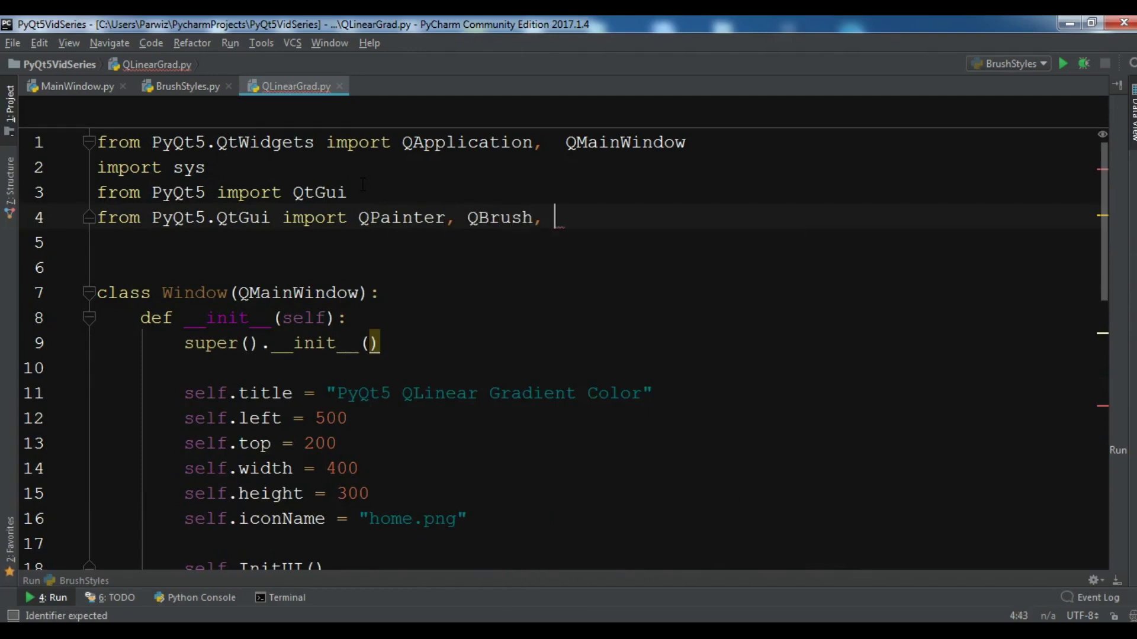
type("QPen")
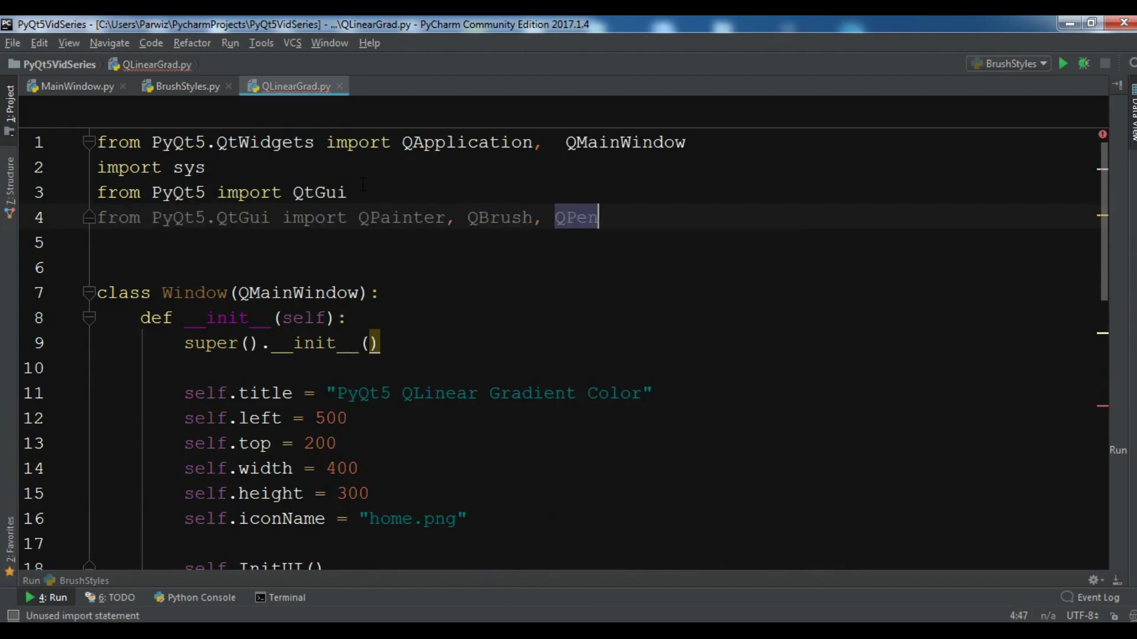
key("Return")
type("from ")
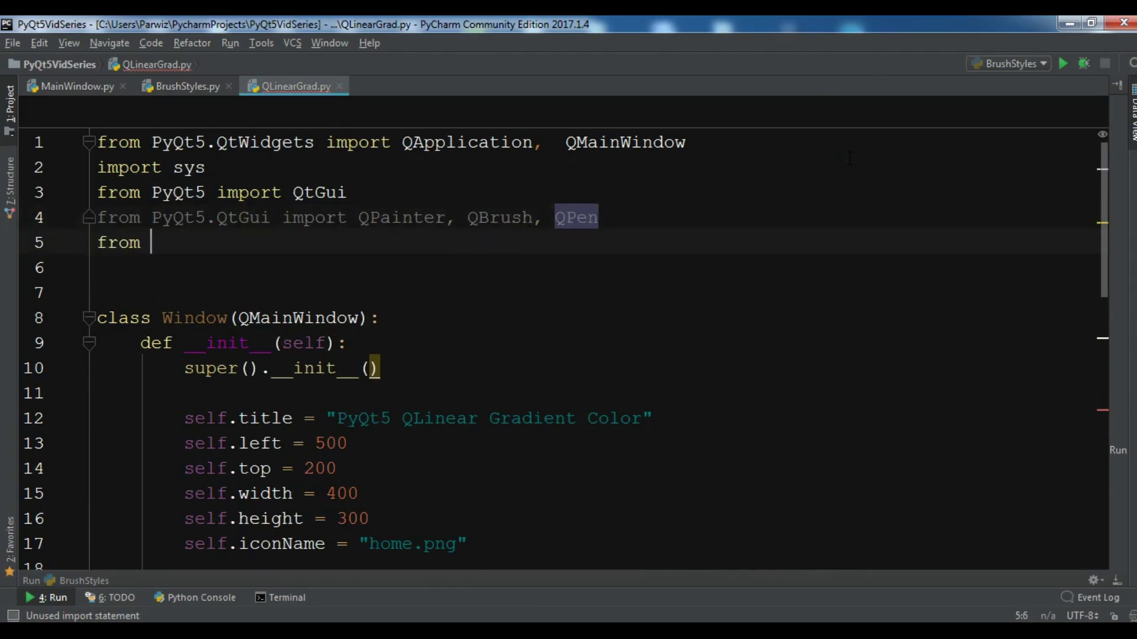
type("PyQt5.Qt")
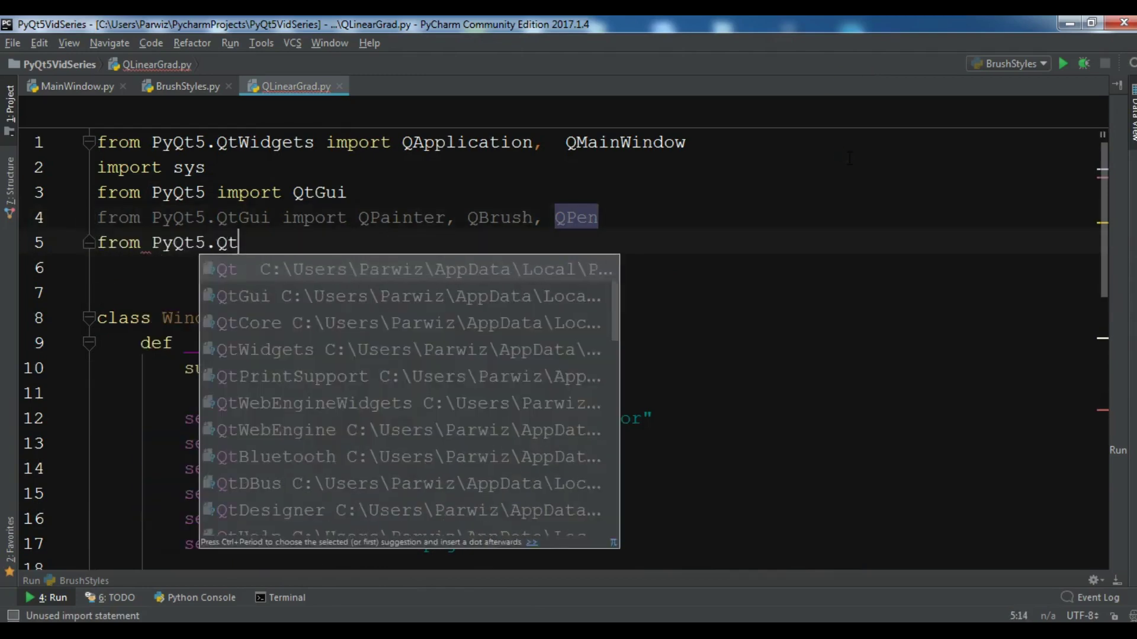
key("Return")
type("import Qt")
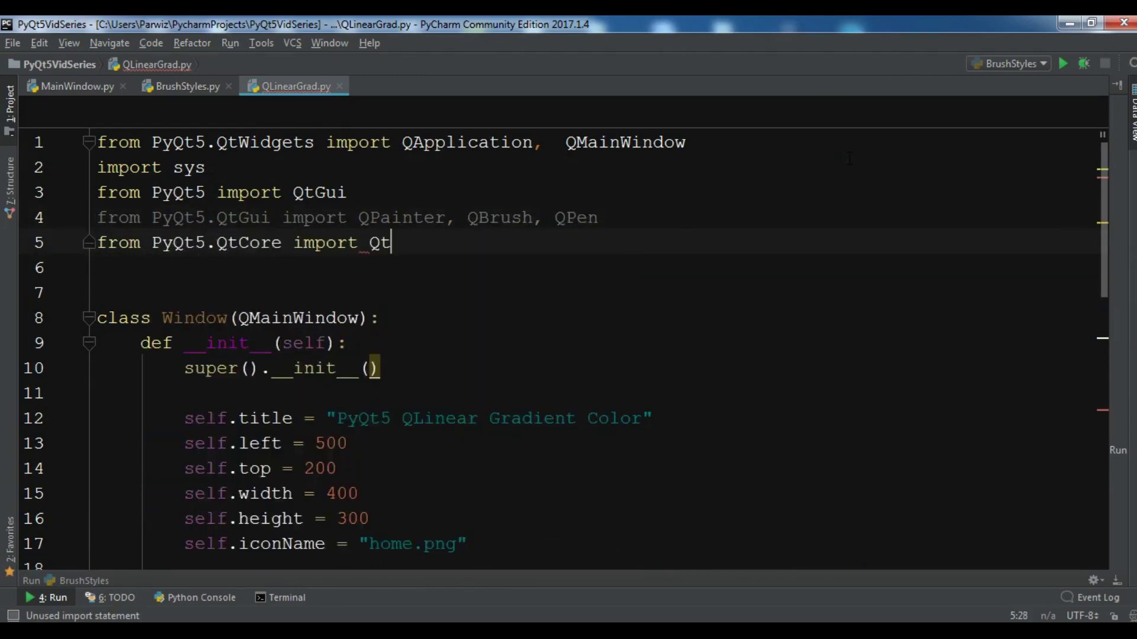
key("Escape")
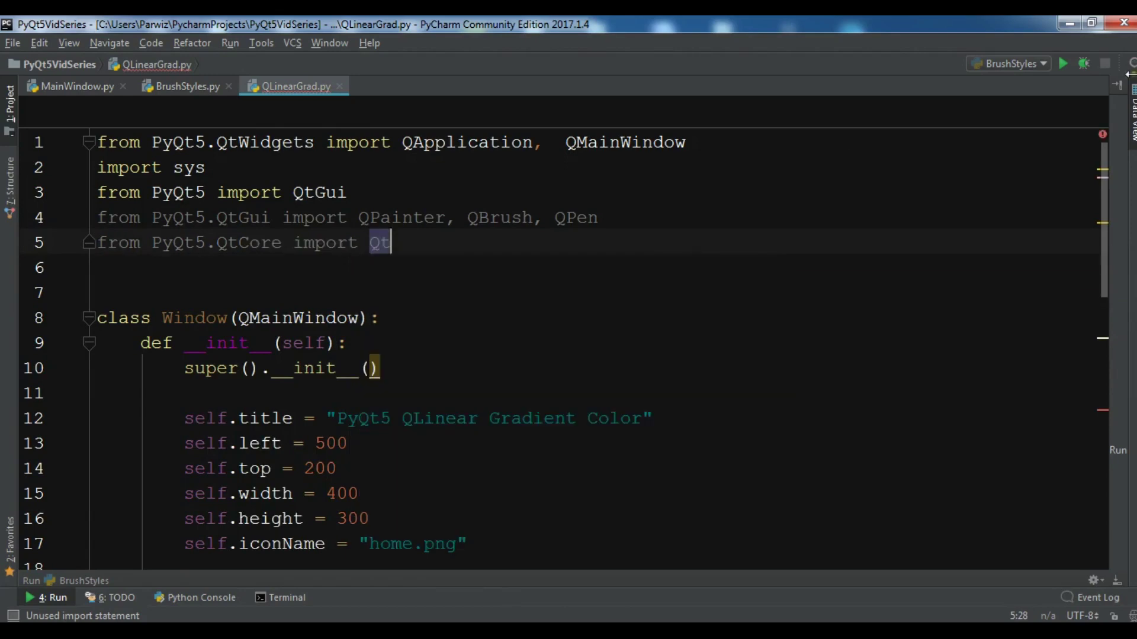
left_click_drag(1106, 181, 1104, 404)
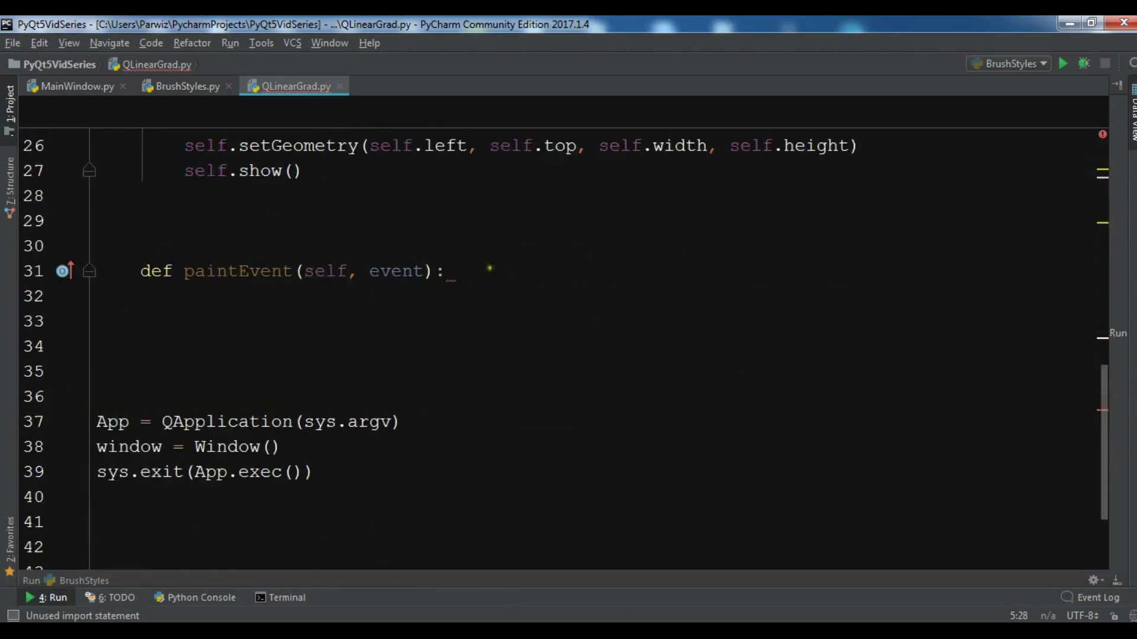
left_click(491, 269)
In paintEvent, add painter = QPainter(self) and painter.setPen(QPen(Qt.black, 4, Qt.SolidLine)).
key("Return")
type("painter")
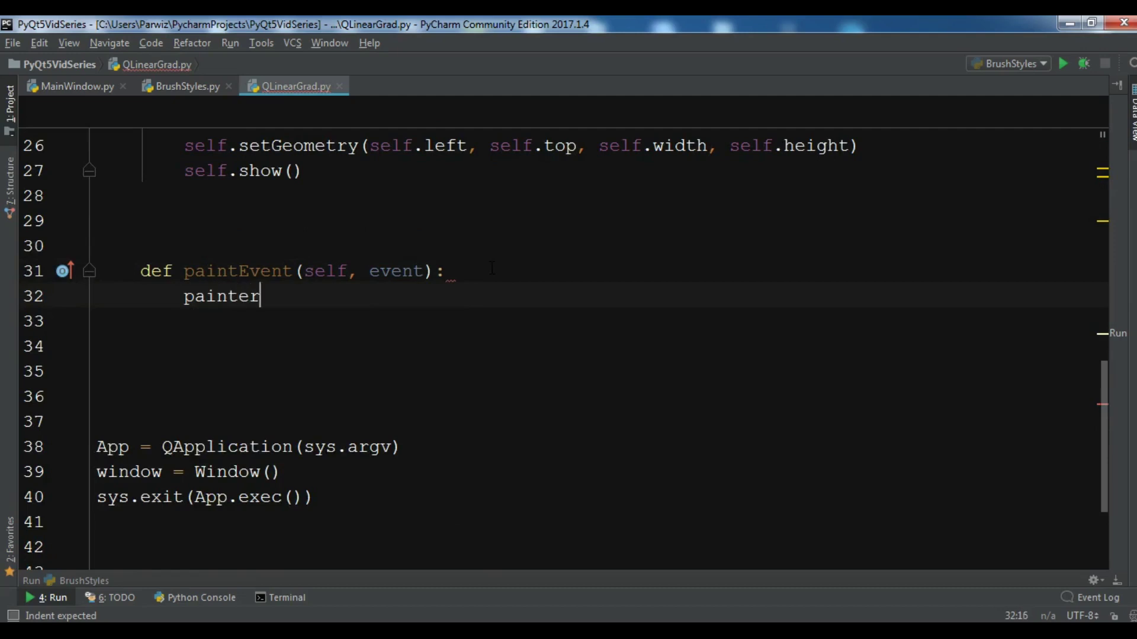
type(" = QPAin")
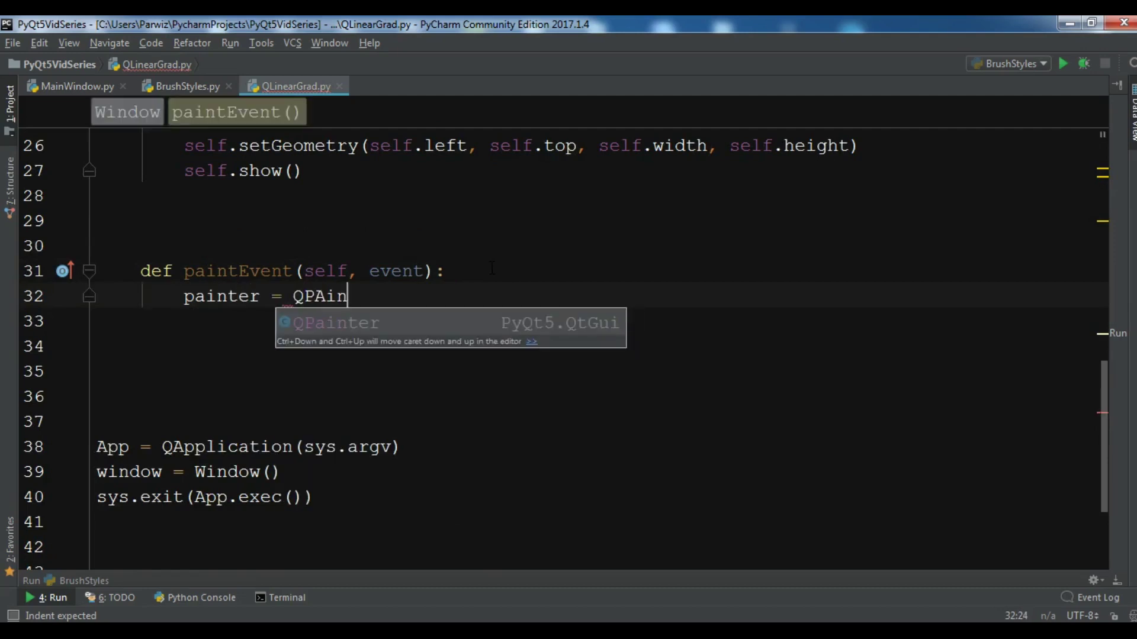
key("Tab")
type("(self)")
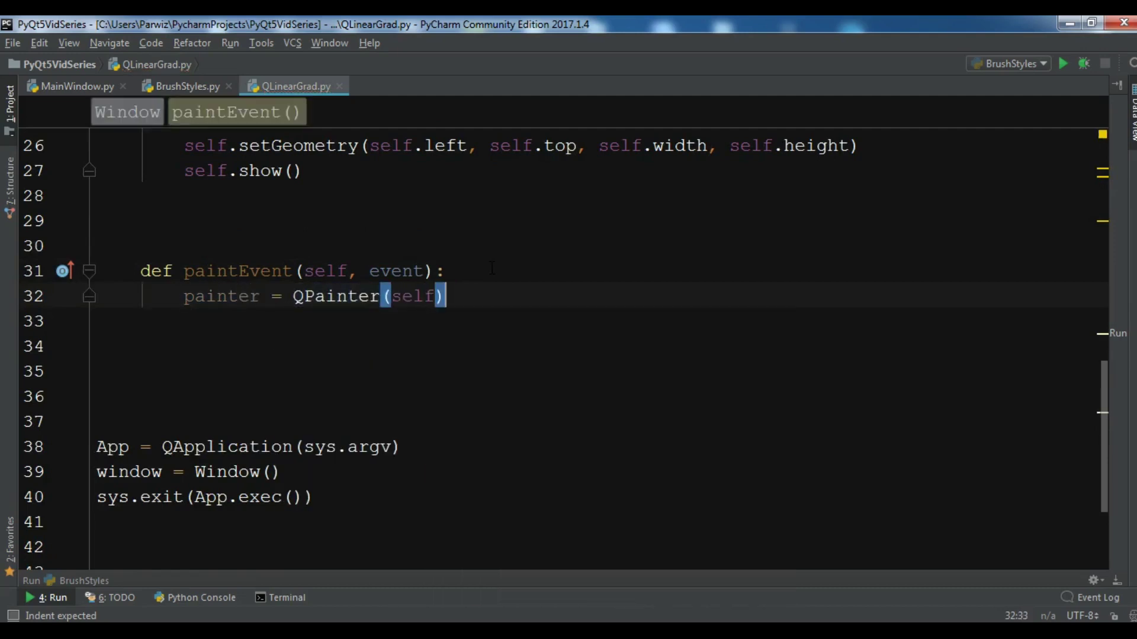
key("Return")
key("Return")
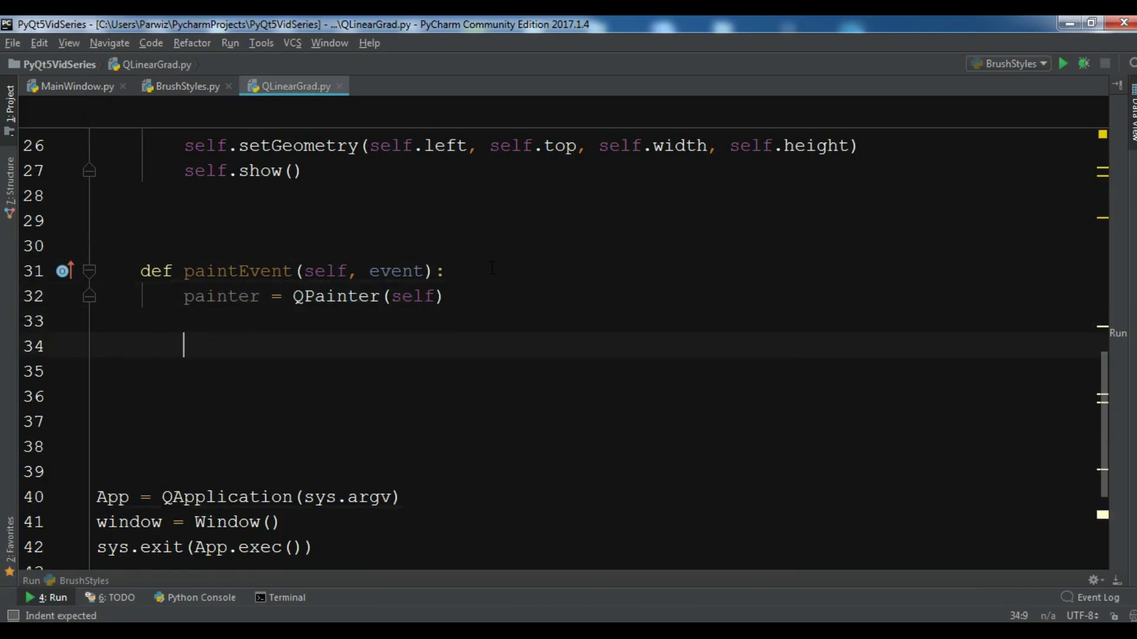
type("painter.")
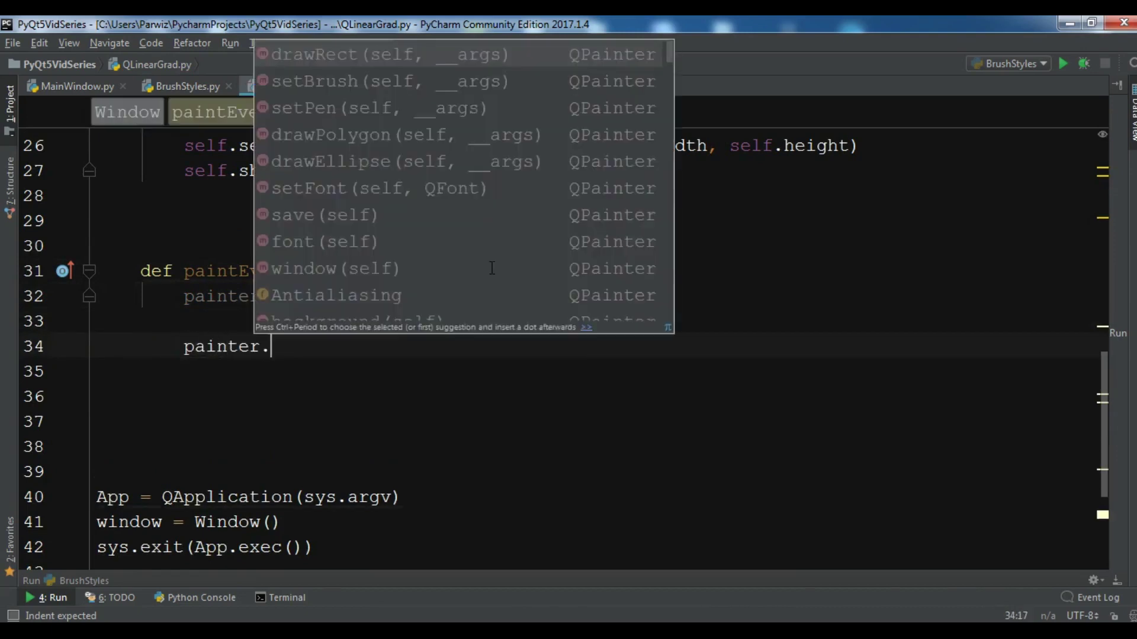
type("setPen(Q")
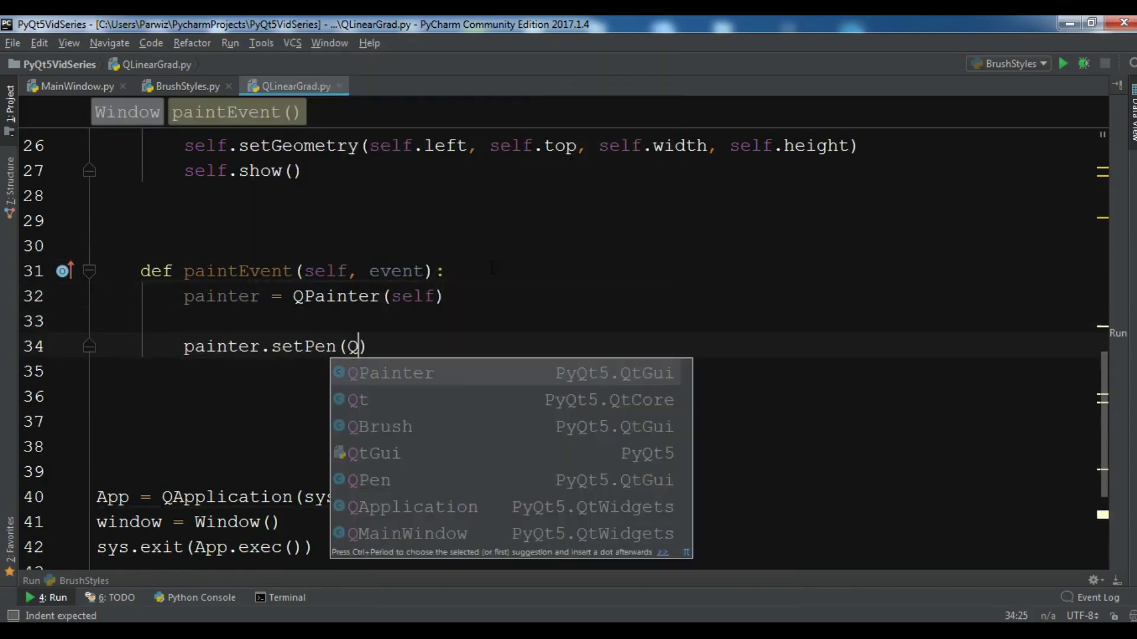
type("Pen(")
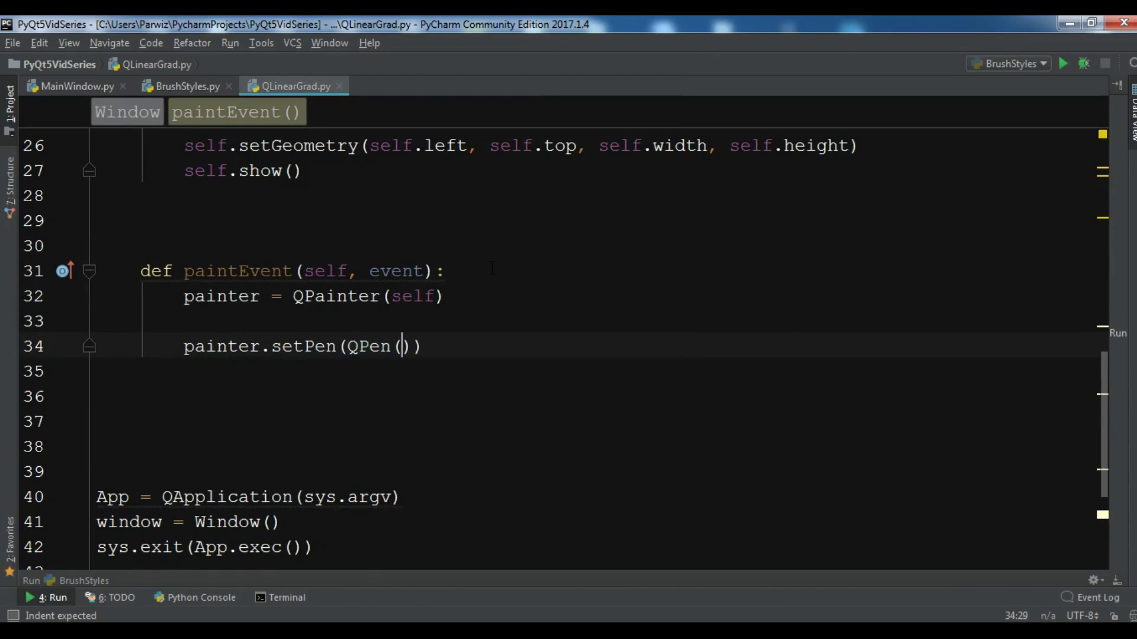
type("Qt.")
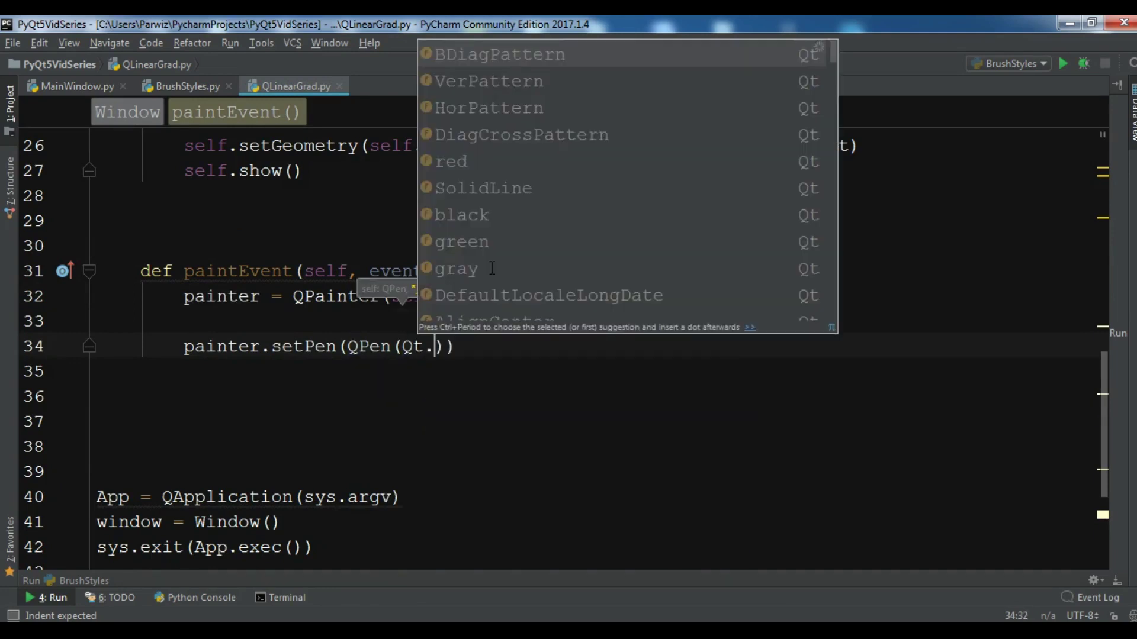
type("B")
key("BackSpace")
type("b")
key("Return")
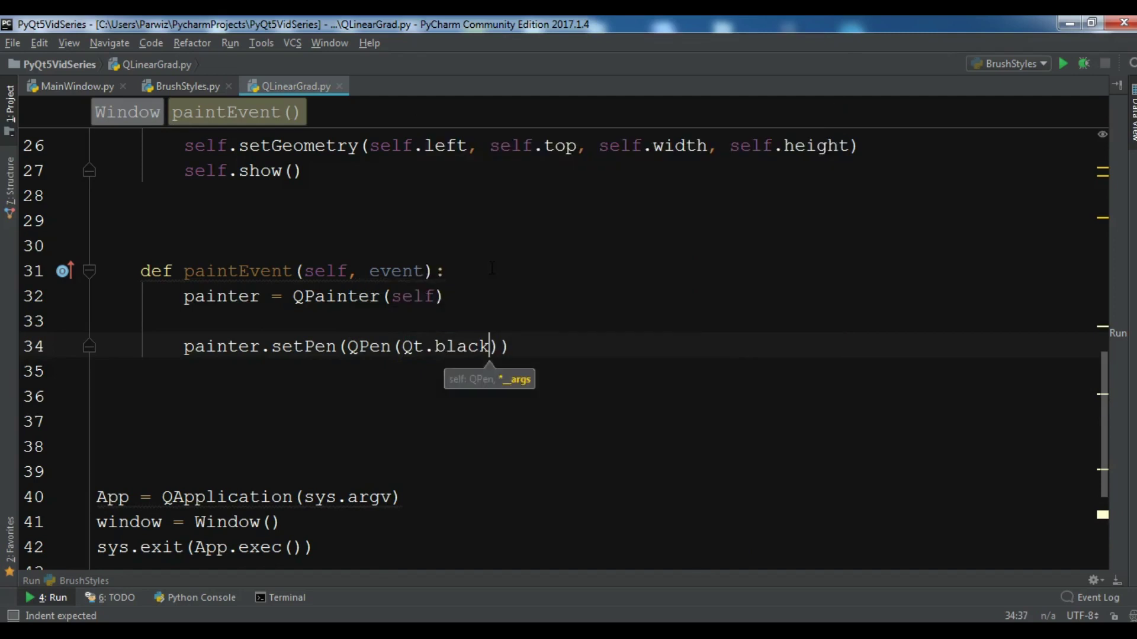
type(", ")
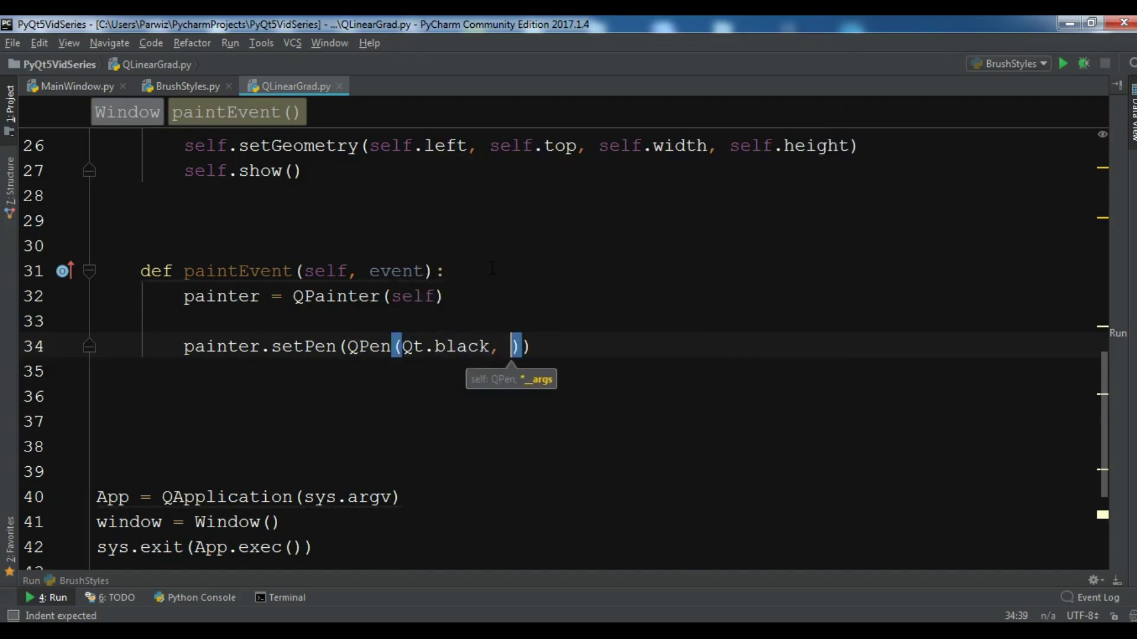
type("4")
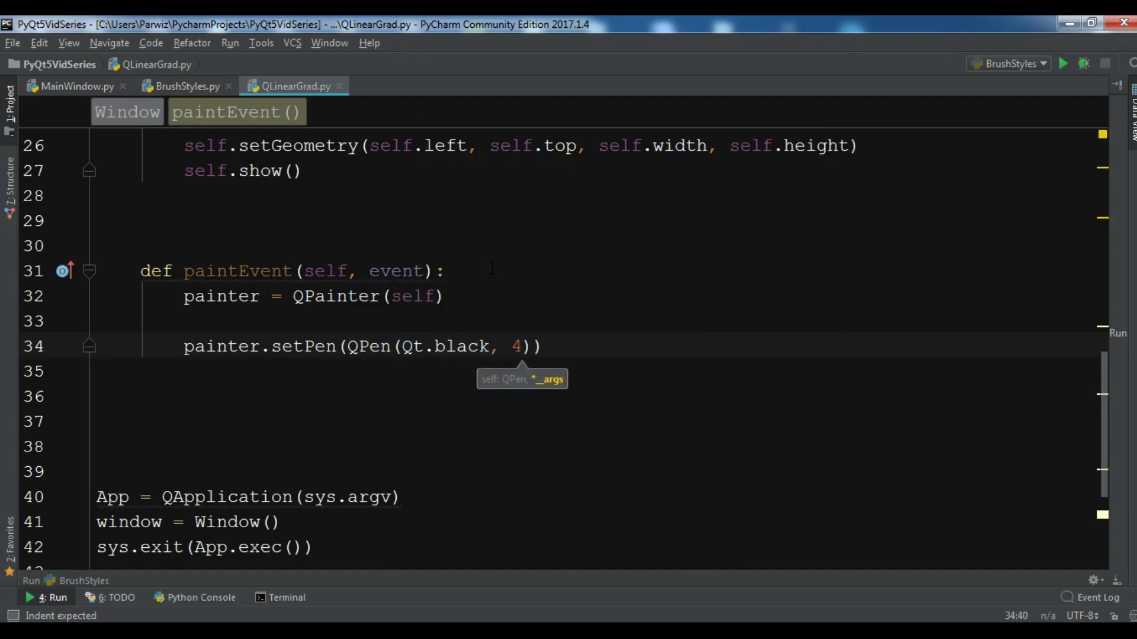
type(", Qt.S")
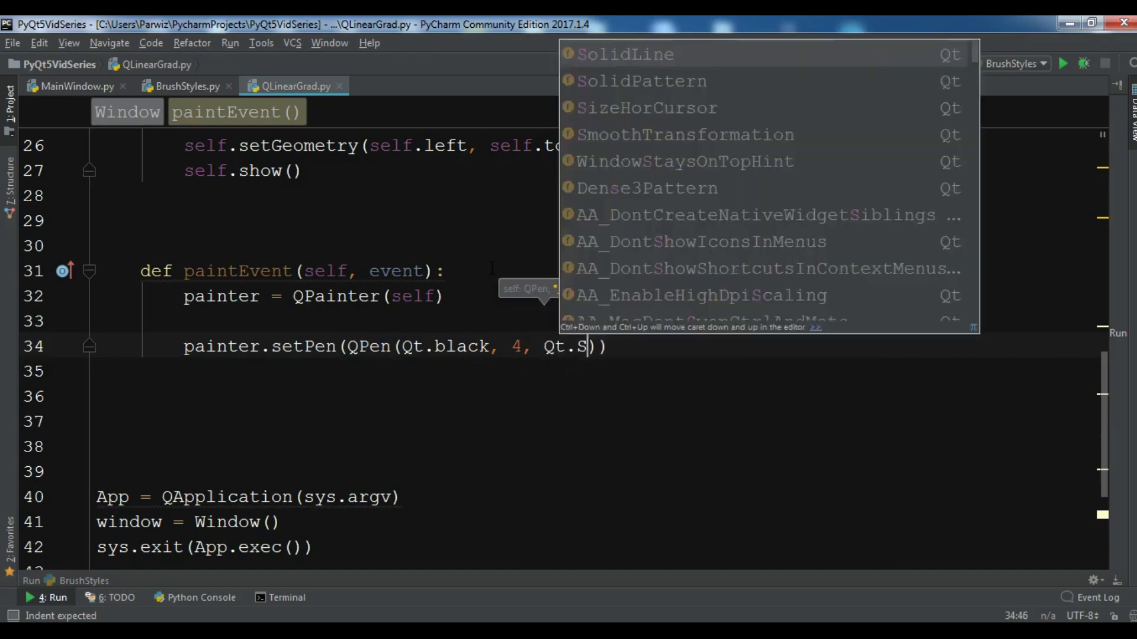
type("ol")
key("Return")
key("Right")
key("Right")
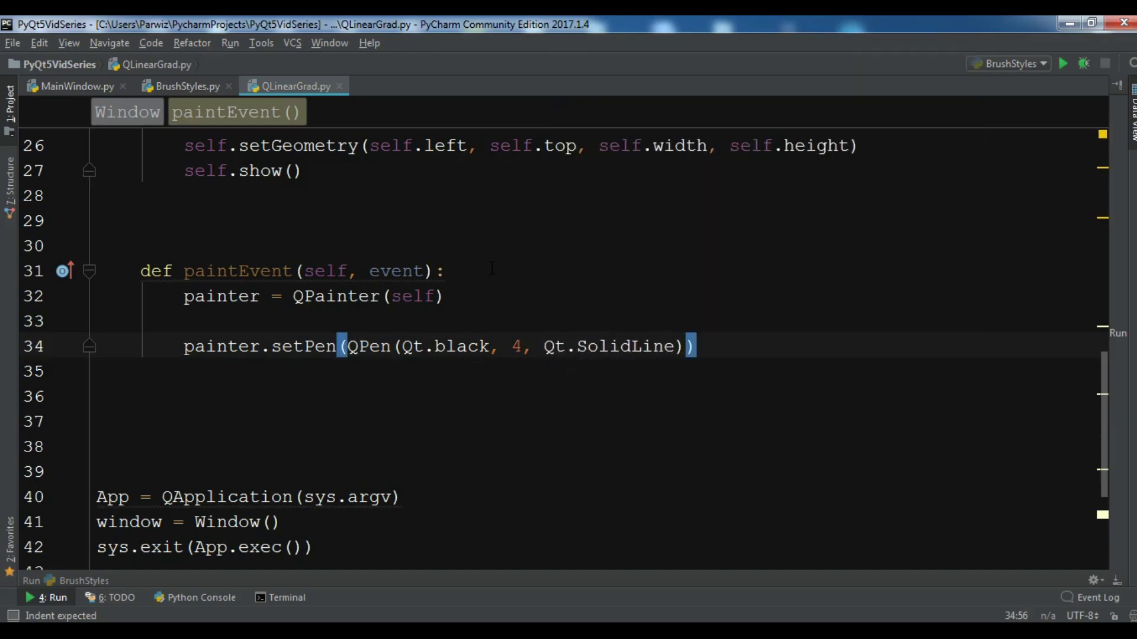
key("Return")
key("Return")
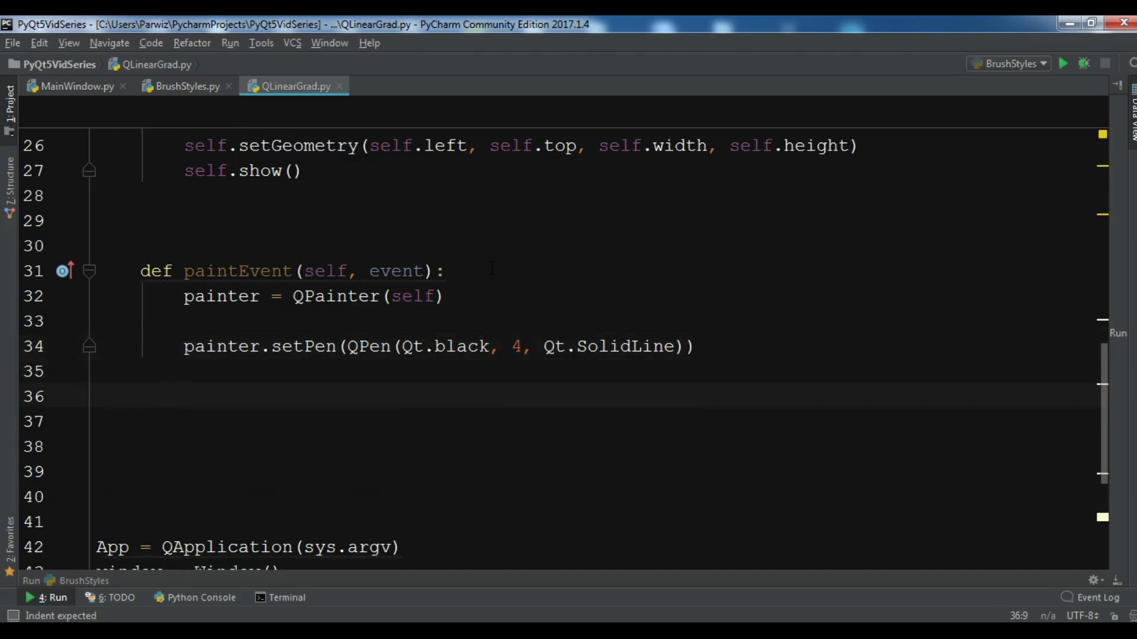
type("grad1")
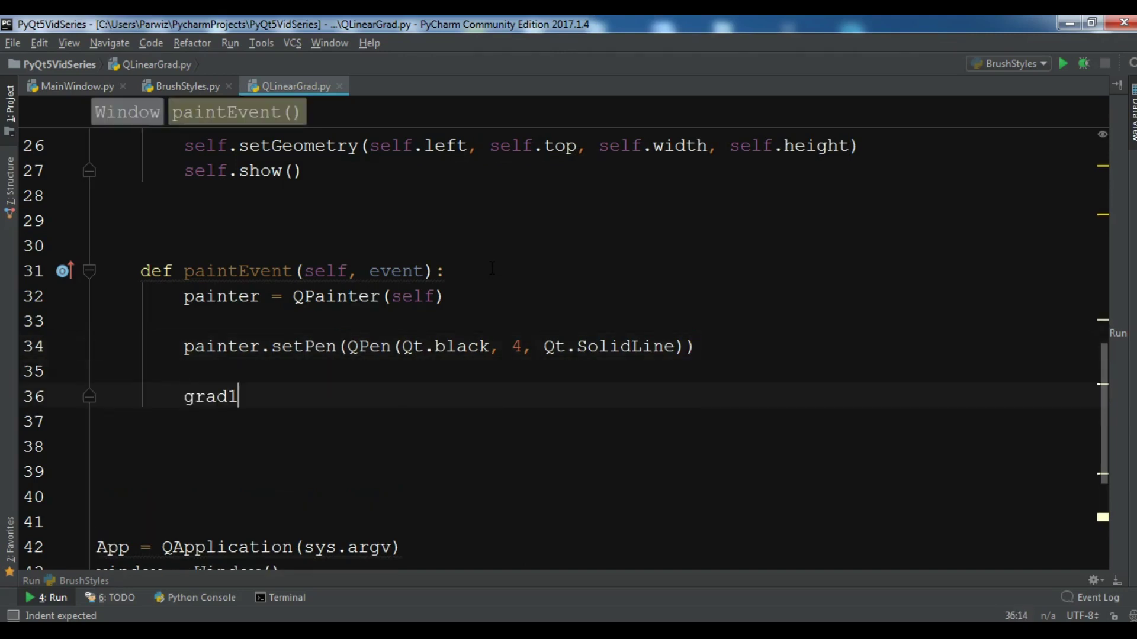
type(" = ")
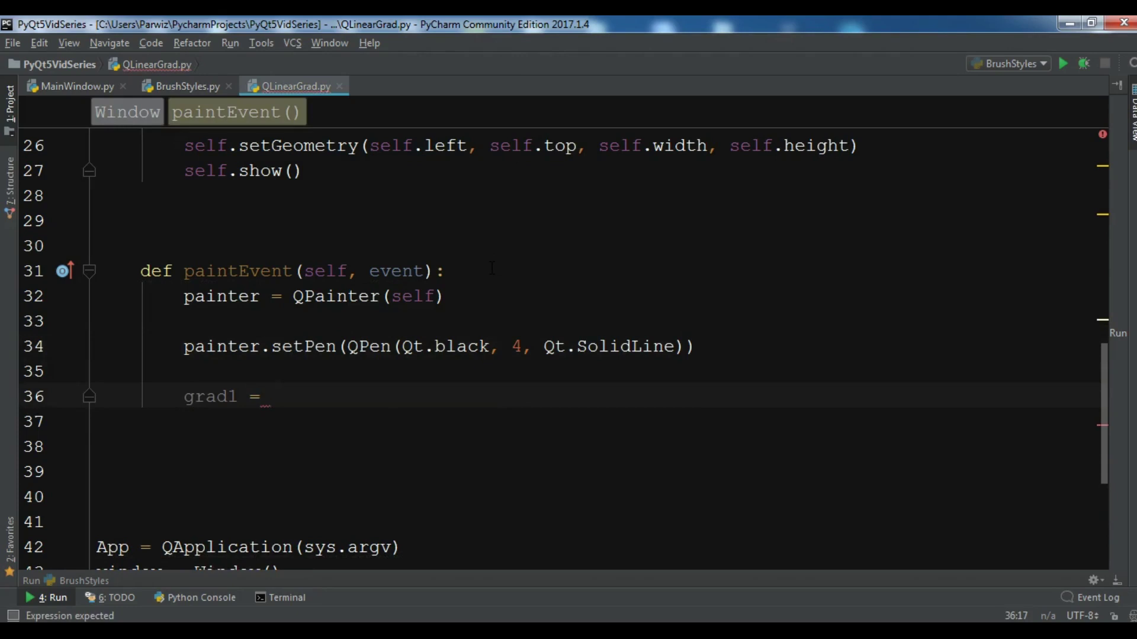
type("Qt")
Start a 'grad1 = ' line below the pen setup, deleting the half-typed 'QLi'.
key("BackSpace")
type("Li")
key("BackSpace")
key("BackSpace")
key("BackSpace")
left_click_drag(1108, 400, 1127, 158)
type("from PyQt5.QtGui import QPainter, QBrush, QPen")
Append QLinearGradient after QPen in the QtGui import, fixing the misspelled 'QLien'.
left_click(601, 218)
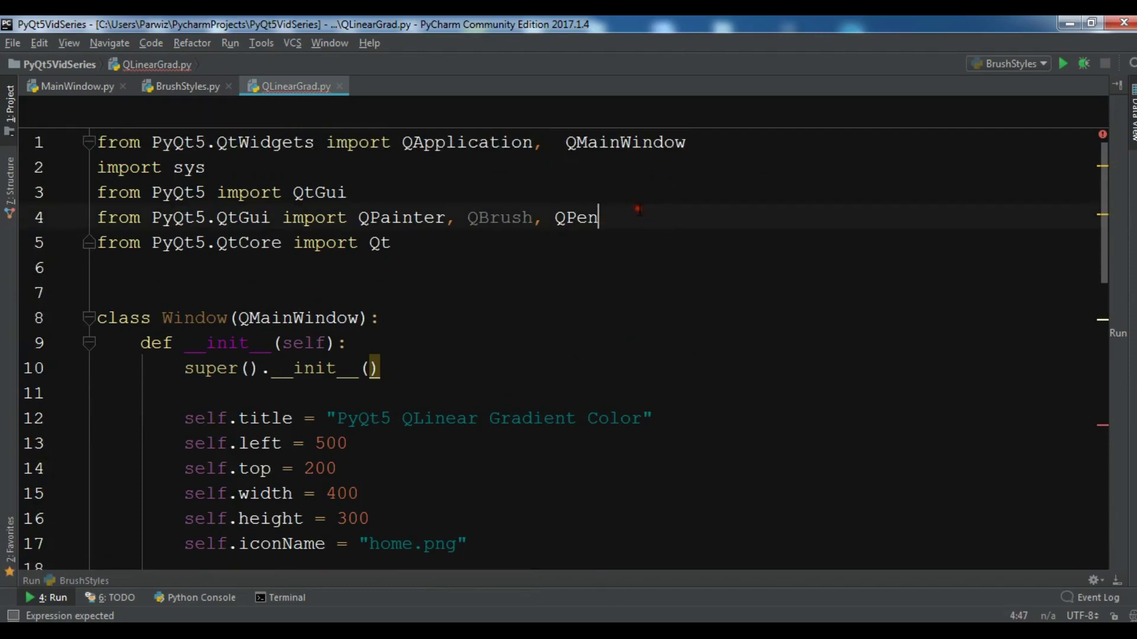
type(", QLien")
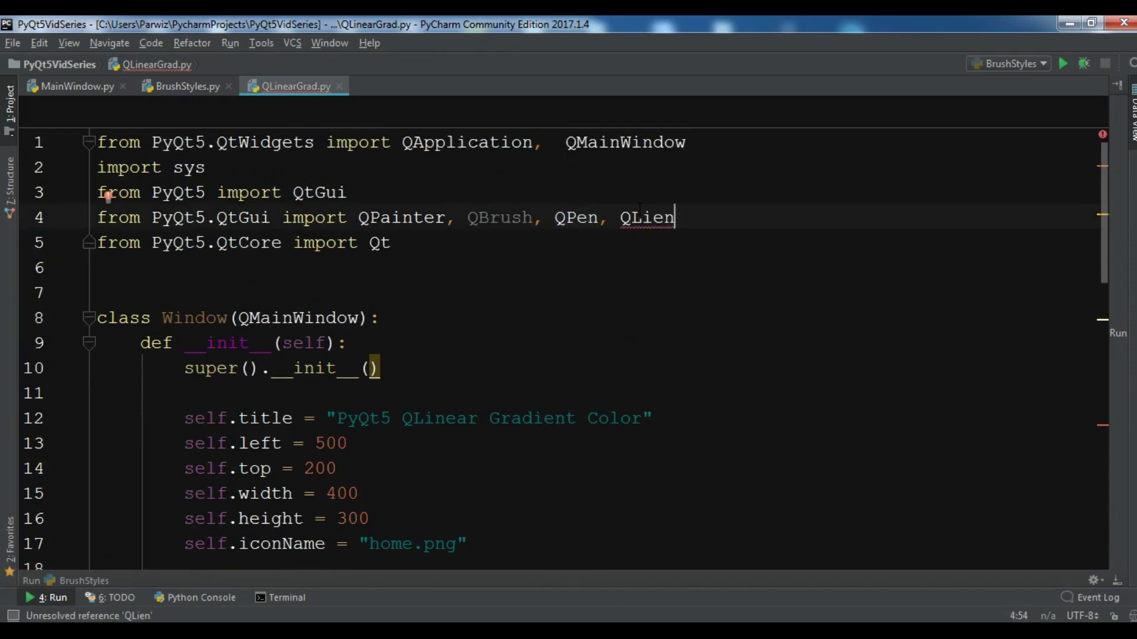
key("BackSpace")
key("BackSpace")
key("BackSpace")
key("BackSpace")
key("BackSpace")
type("QL")
type("ine")
key("Tab")
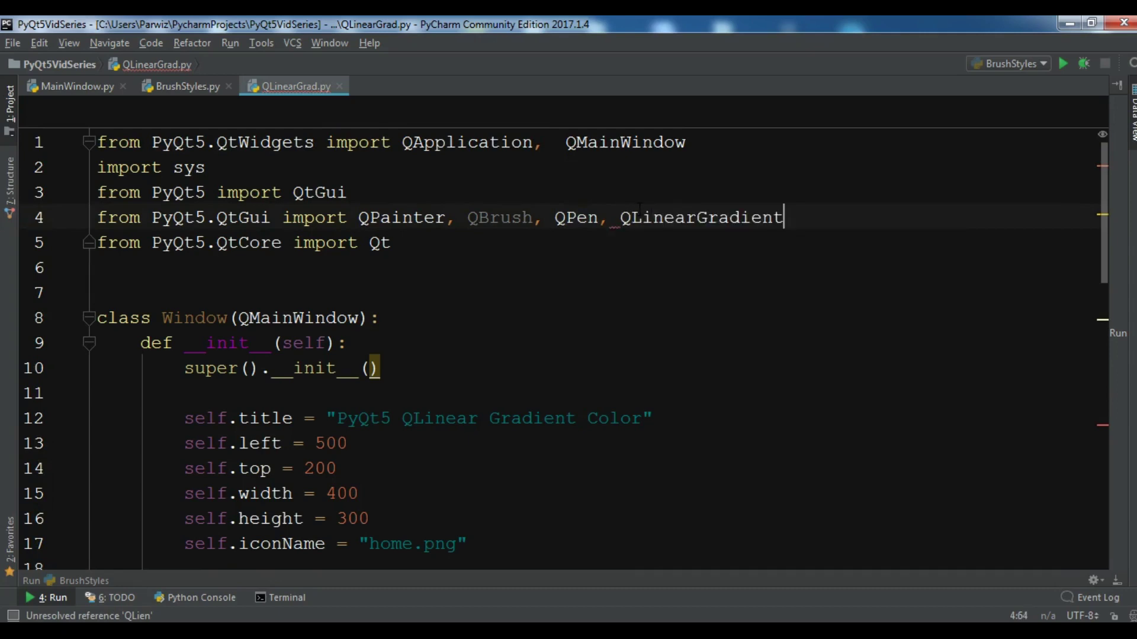
left_click_drag(1105, 234, 1104, 428)
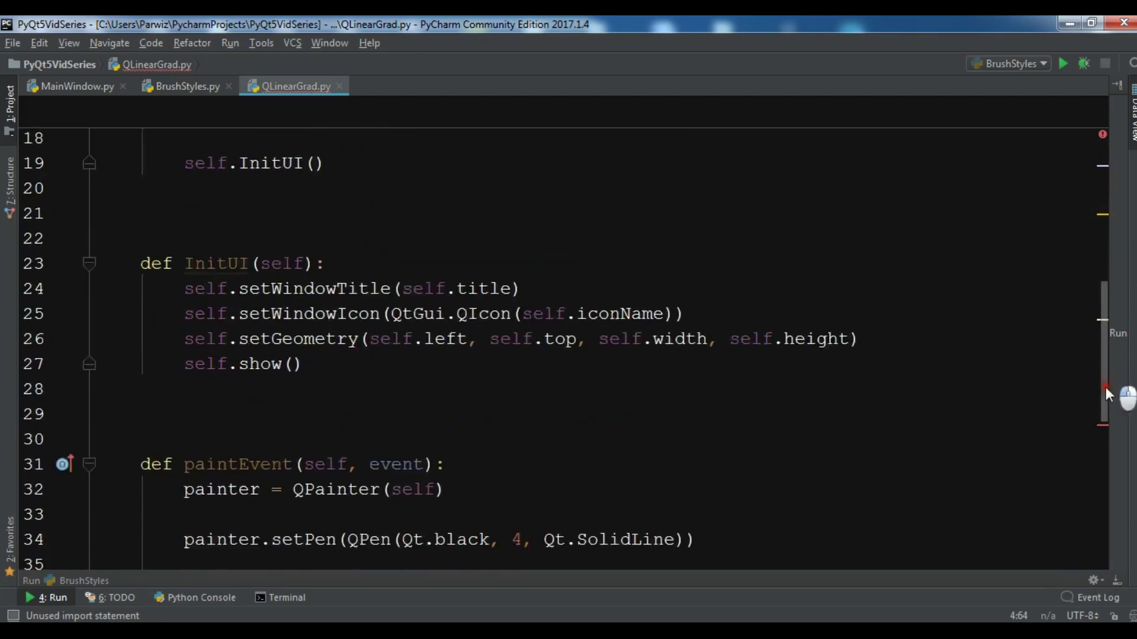
Complete line 36 as grad1 = QLinearGradient(20,100,150,175) with a new line below.
left_click(293, 428)
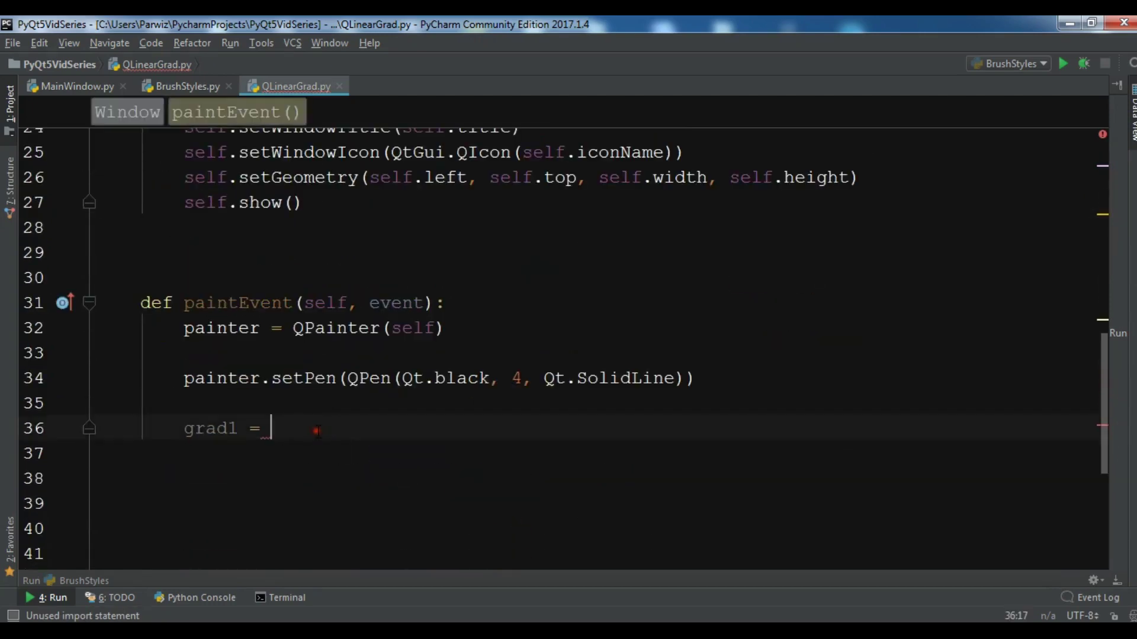
type("QLi")
key("Tab")
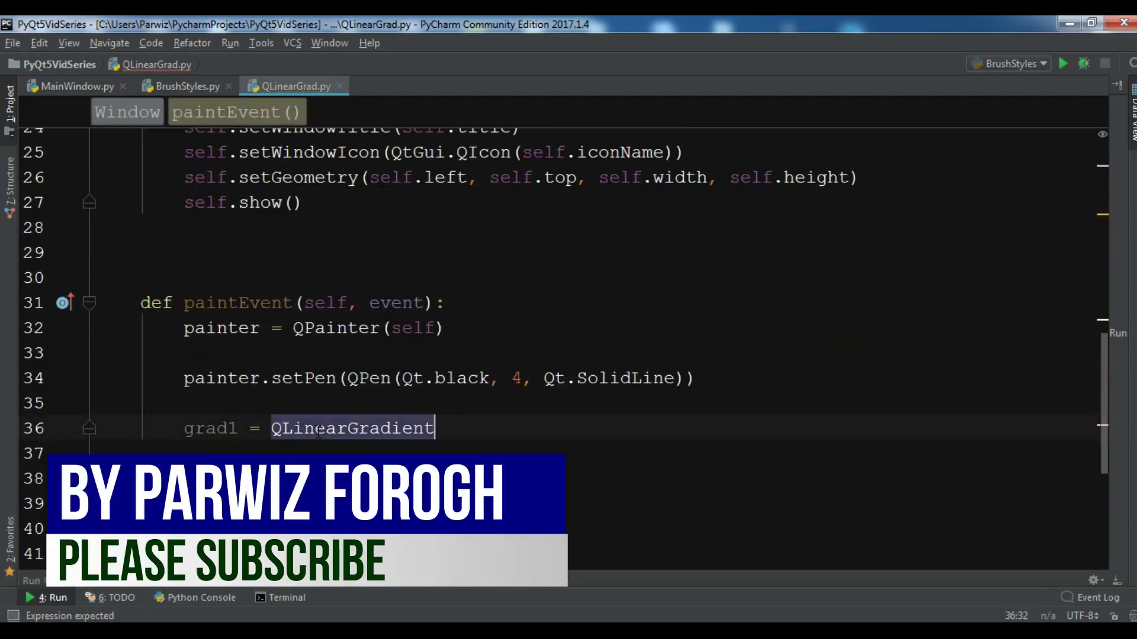
type("(")
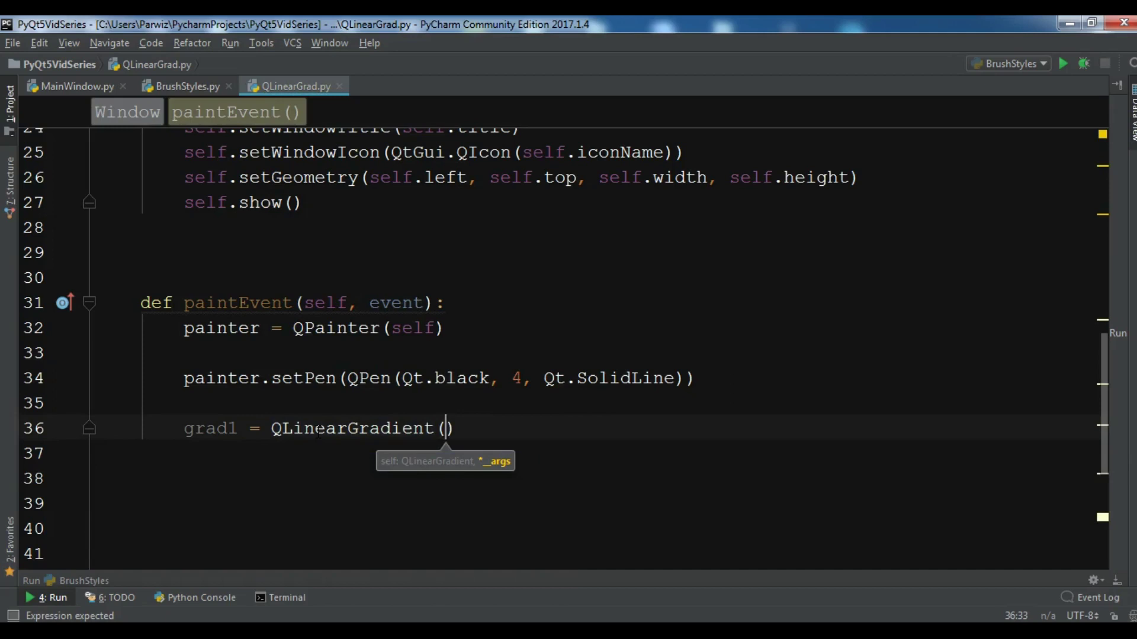
type("20")
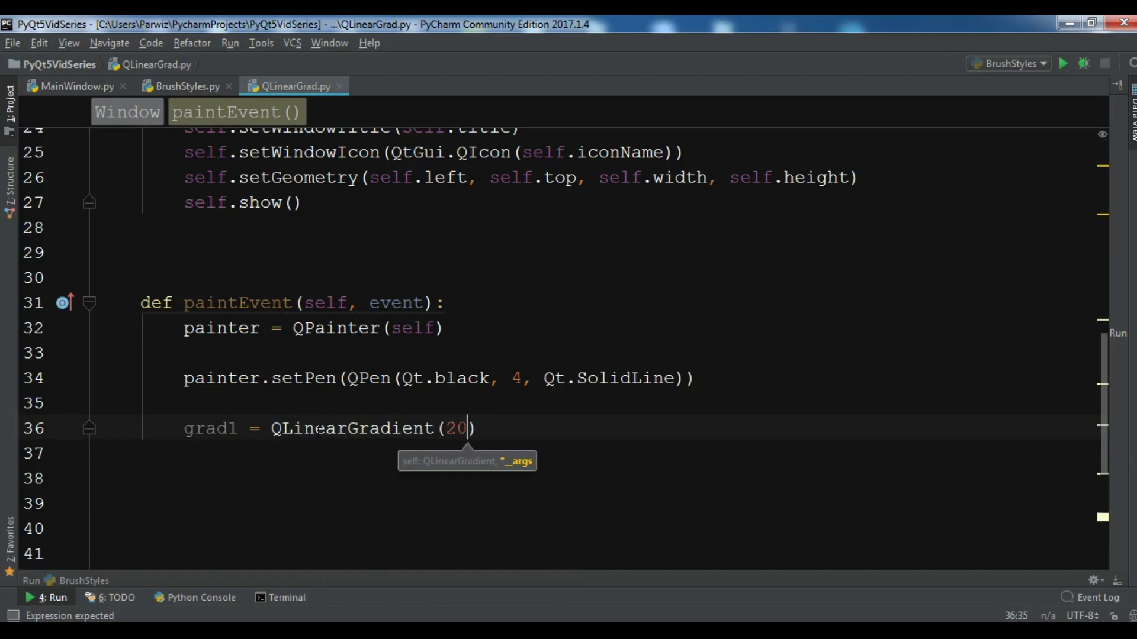
type(",100,15")
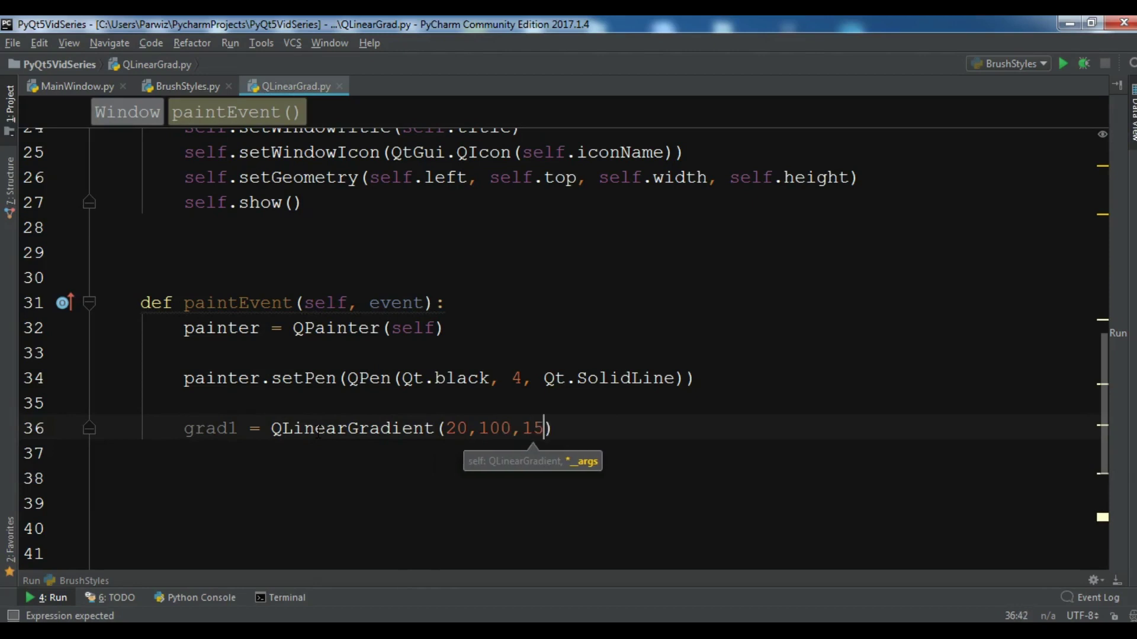
type("0,1")
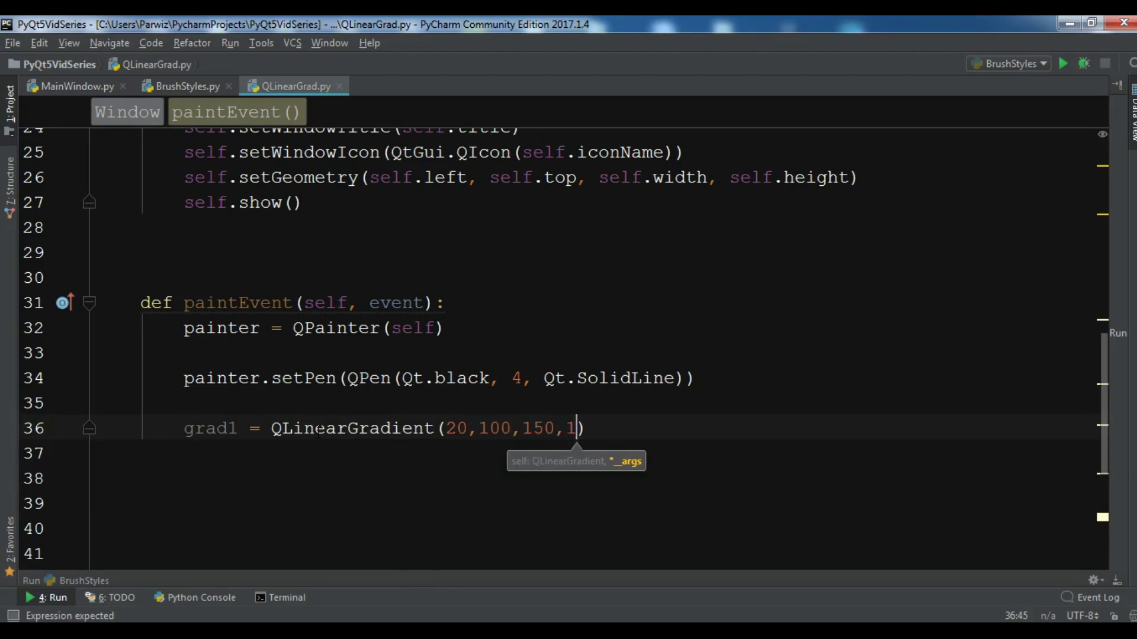
type("75")
key("shift+Return")
key("BackSpace")
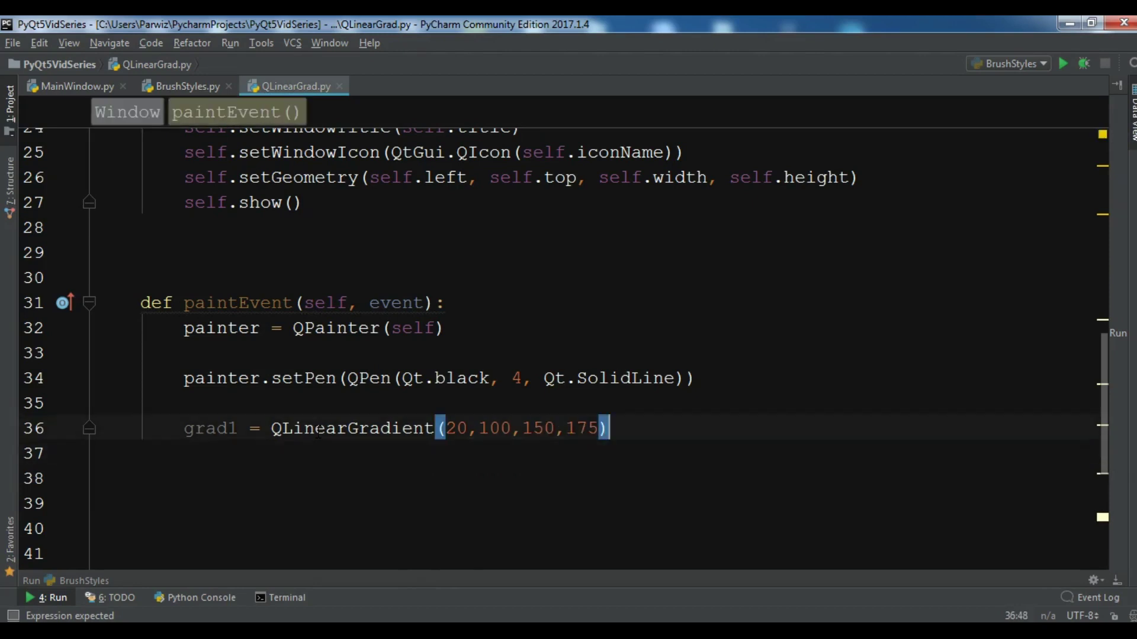
key("Return")
key("Return")
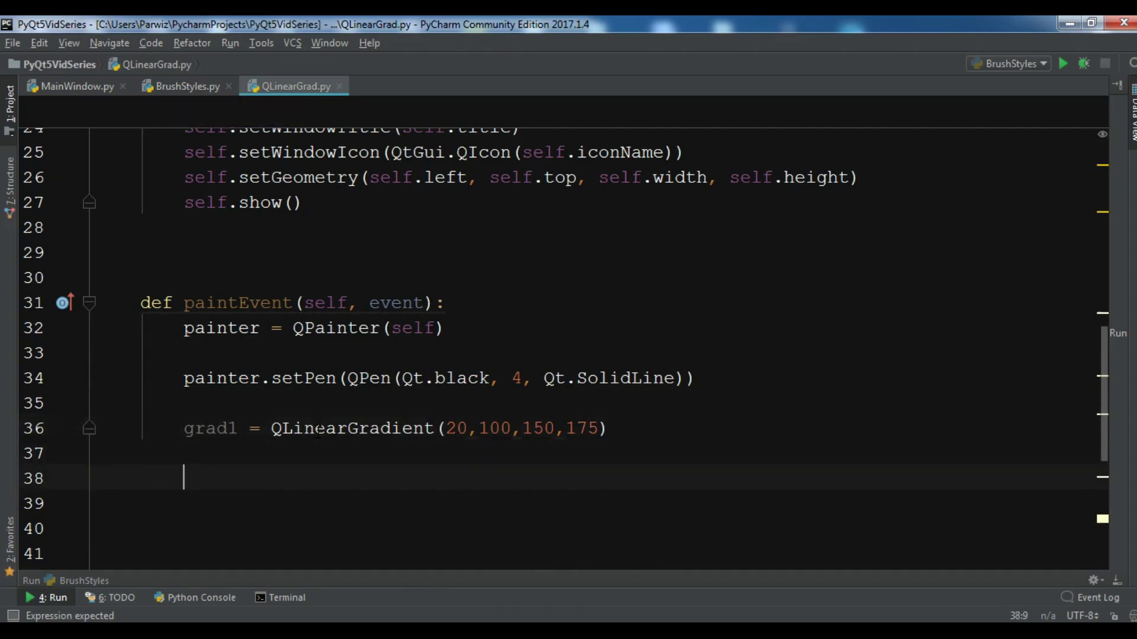
type("gr")
Add the first colour stop, grad1.setColorAt(0.0, Qt.darkGray).
key("Tab")
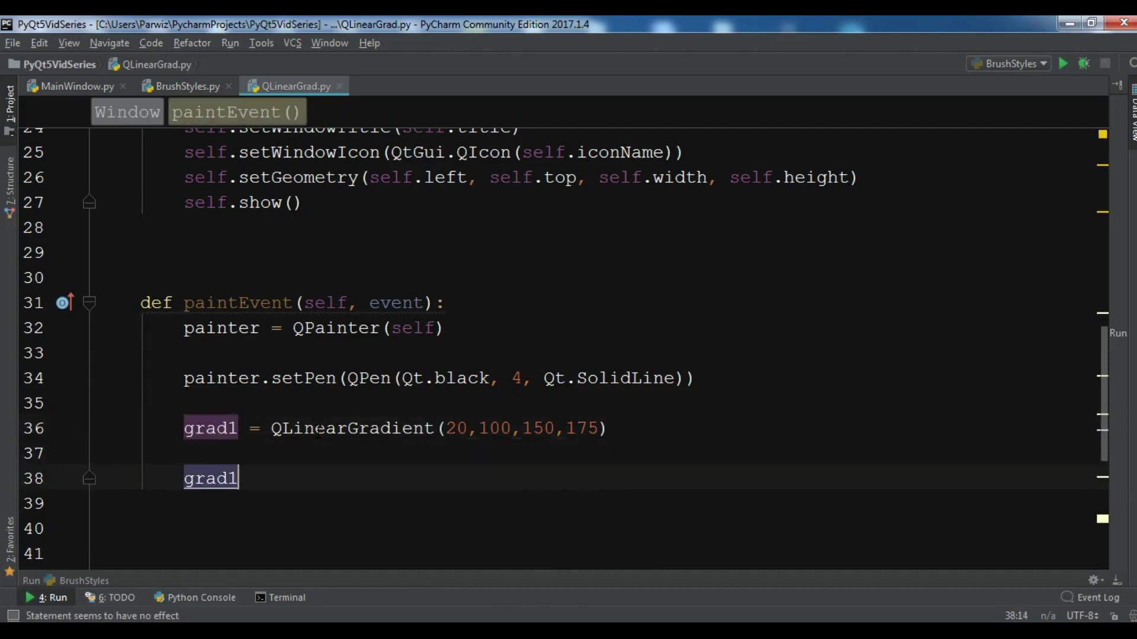
type(".setCo")
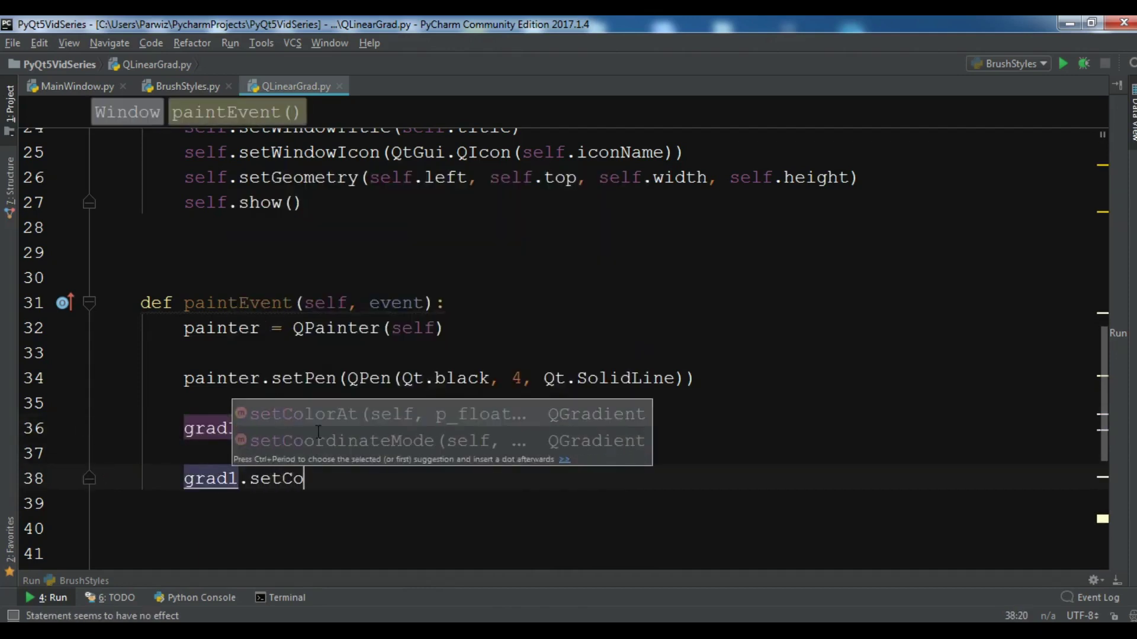
key("Tab")
type("0")
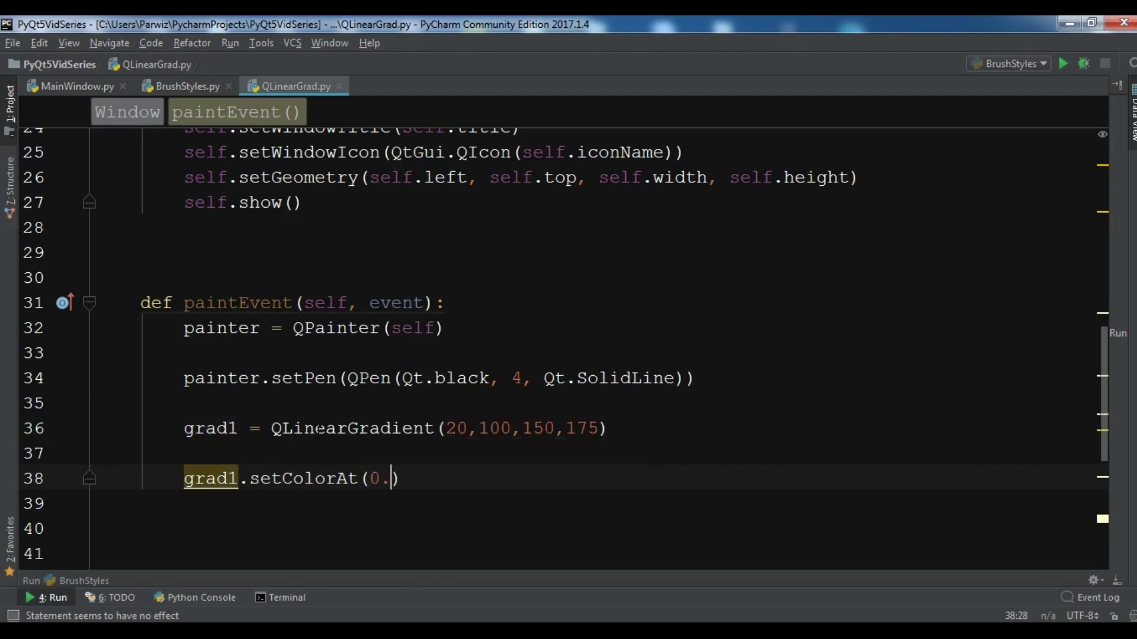
type(".0, ")
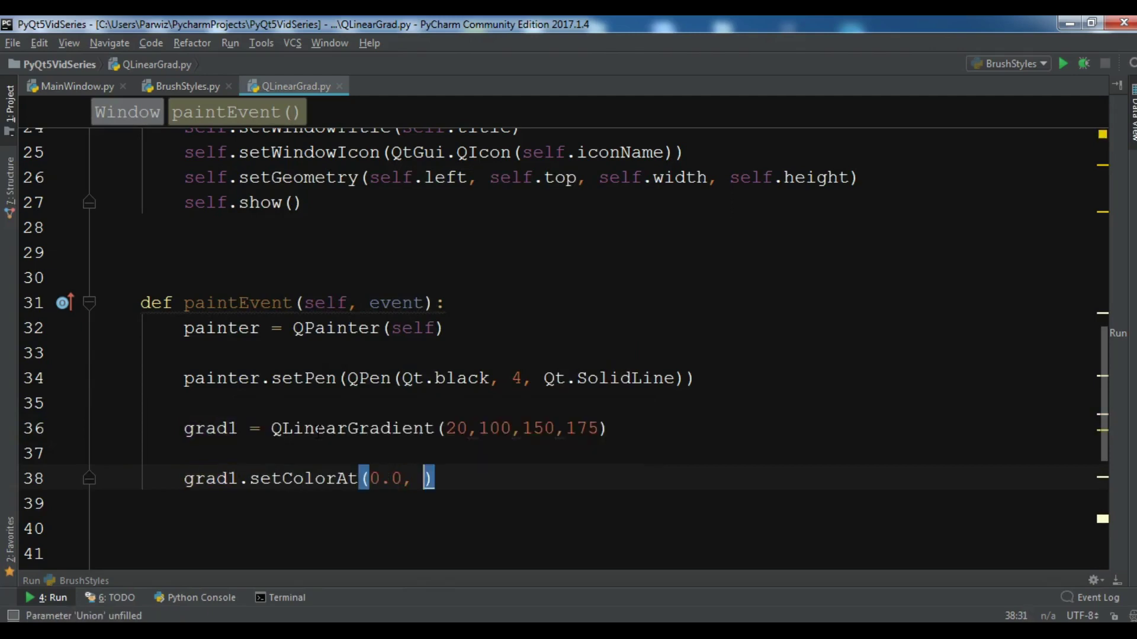
type("Qt.da")
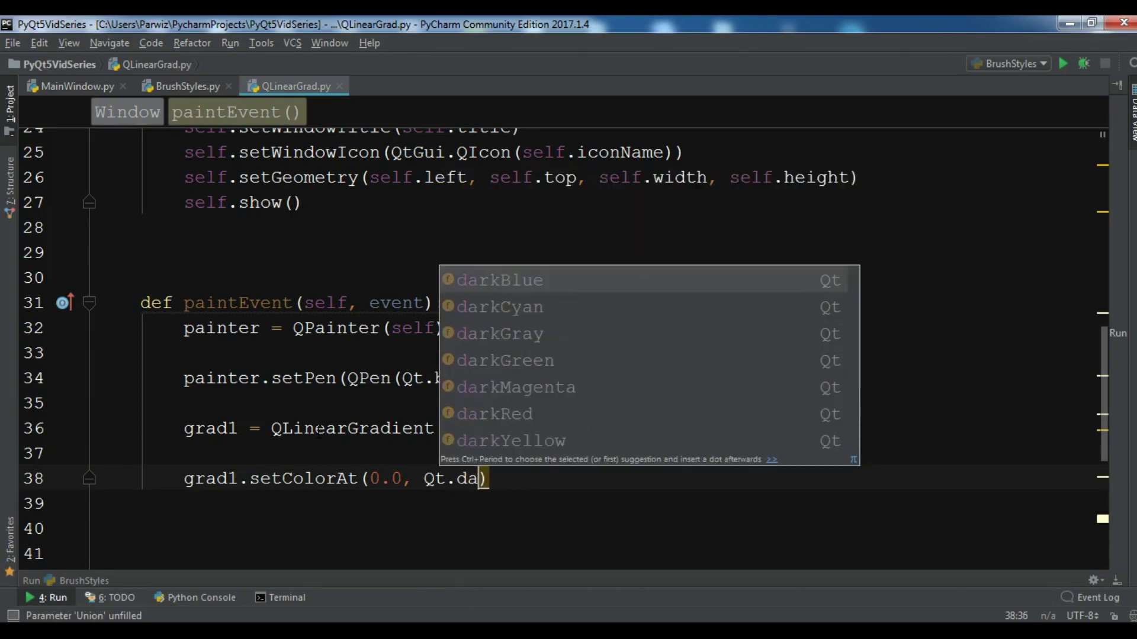
key("Down")
key("Down")
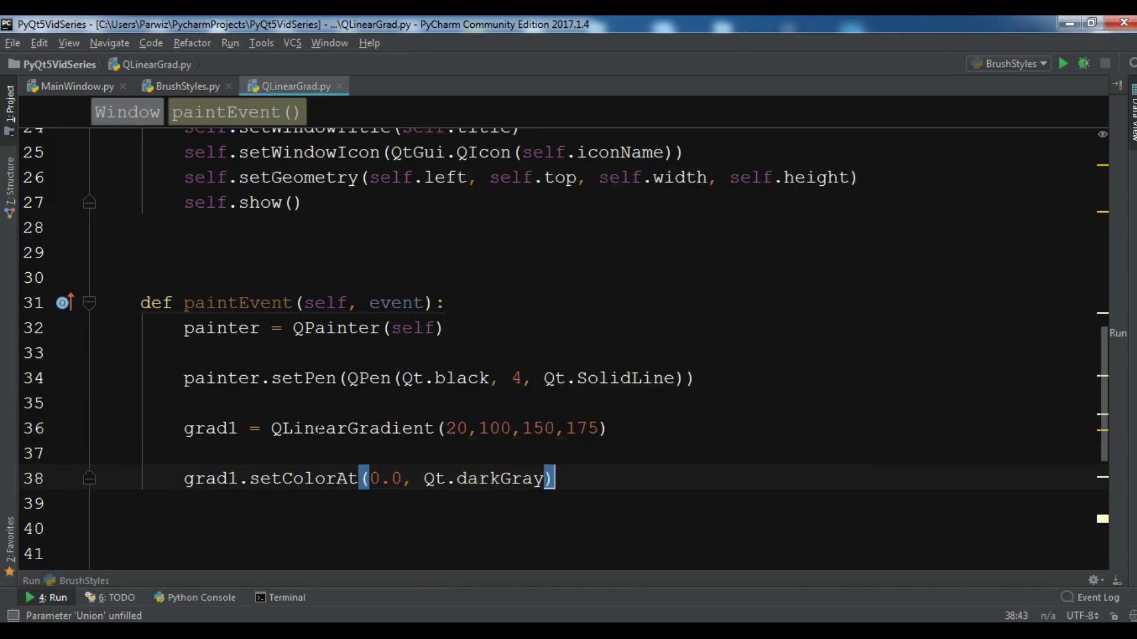
key("shift+Return")
type("gr")
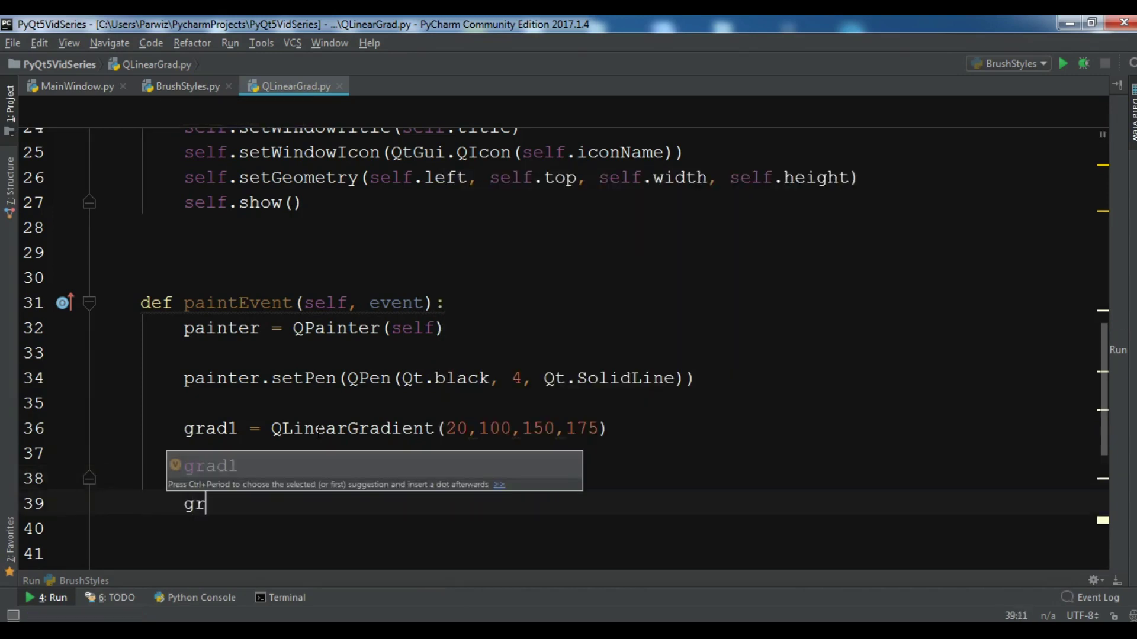
Add the green colour stop at 0.5, correcting a mistyped colour name.
key("Tab")
type(".")
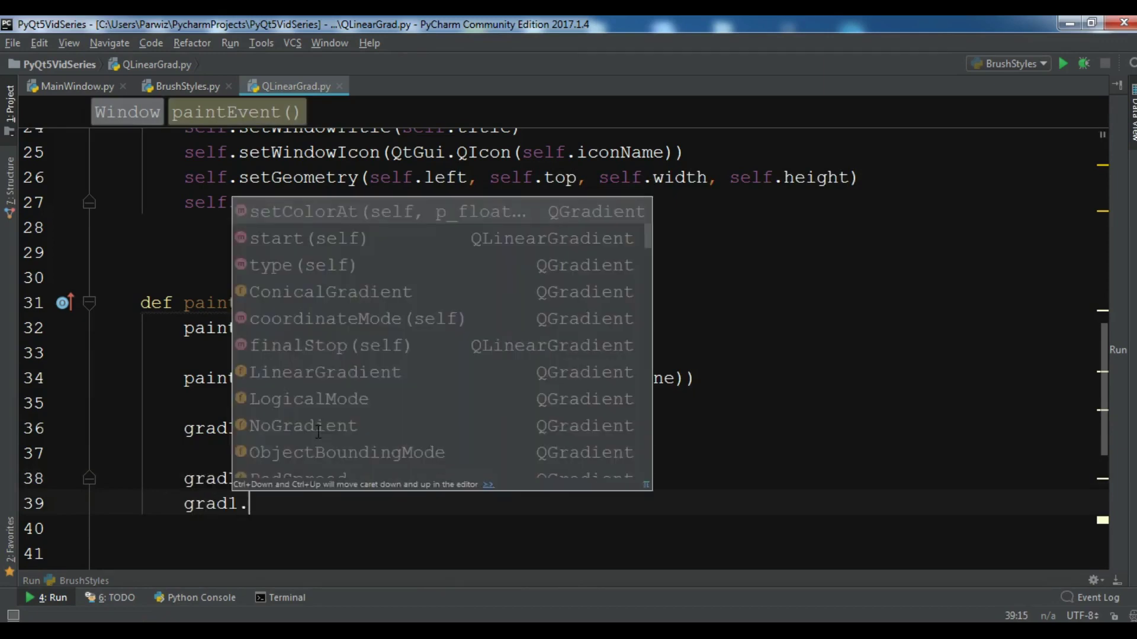
type("setCo")
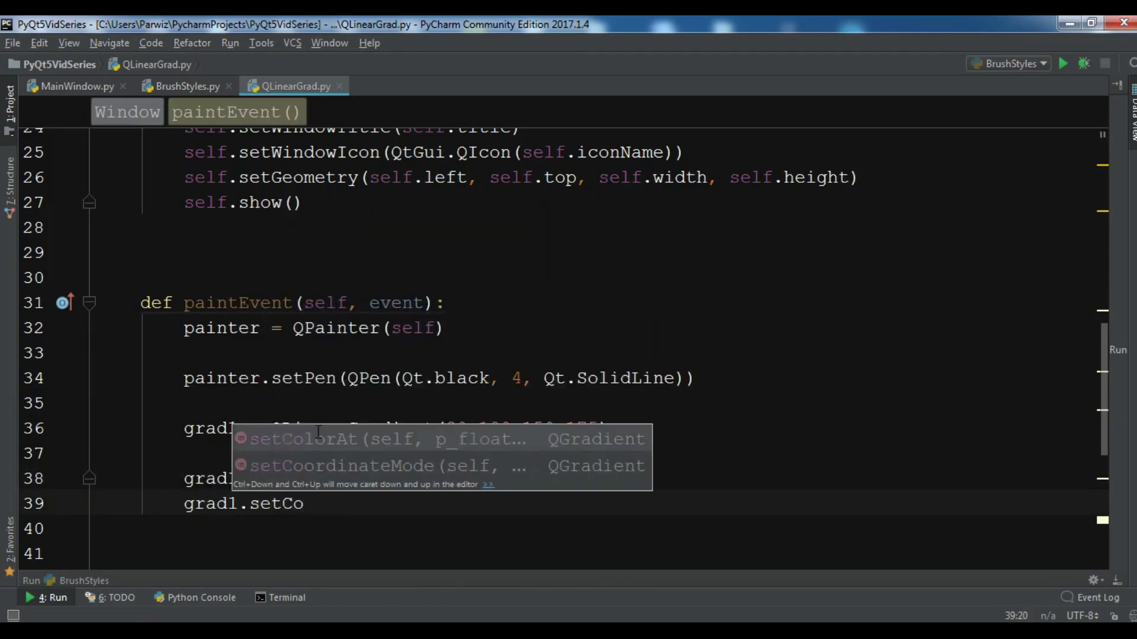
key("Tab")
type("0.5,")
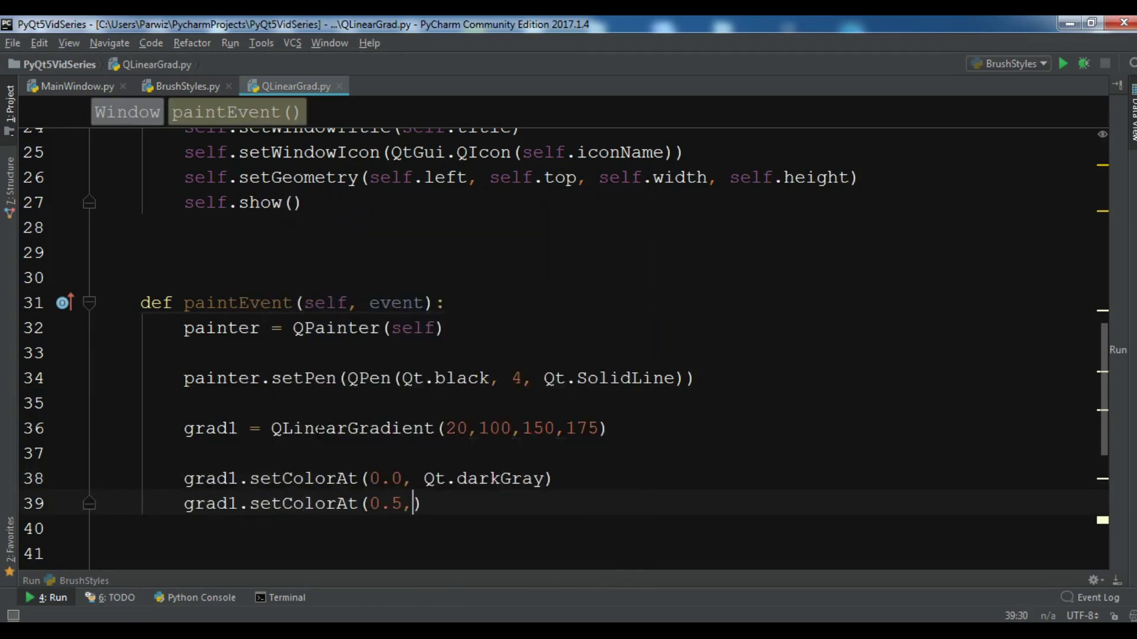
type(" Qt")
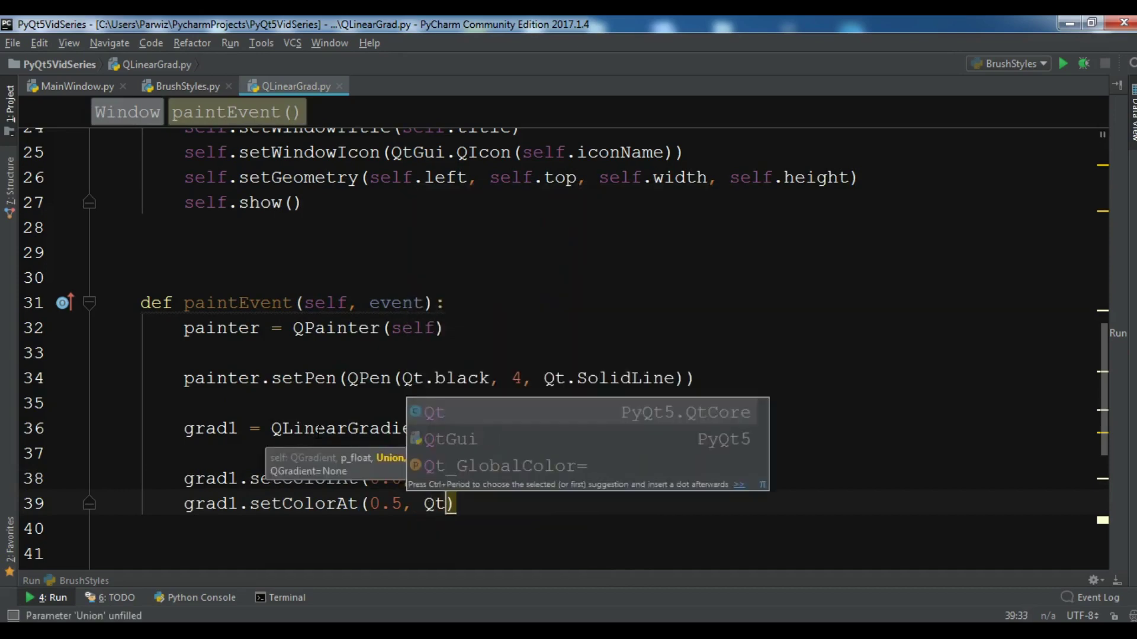
type(".")
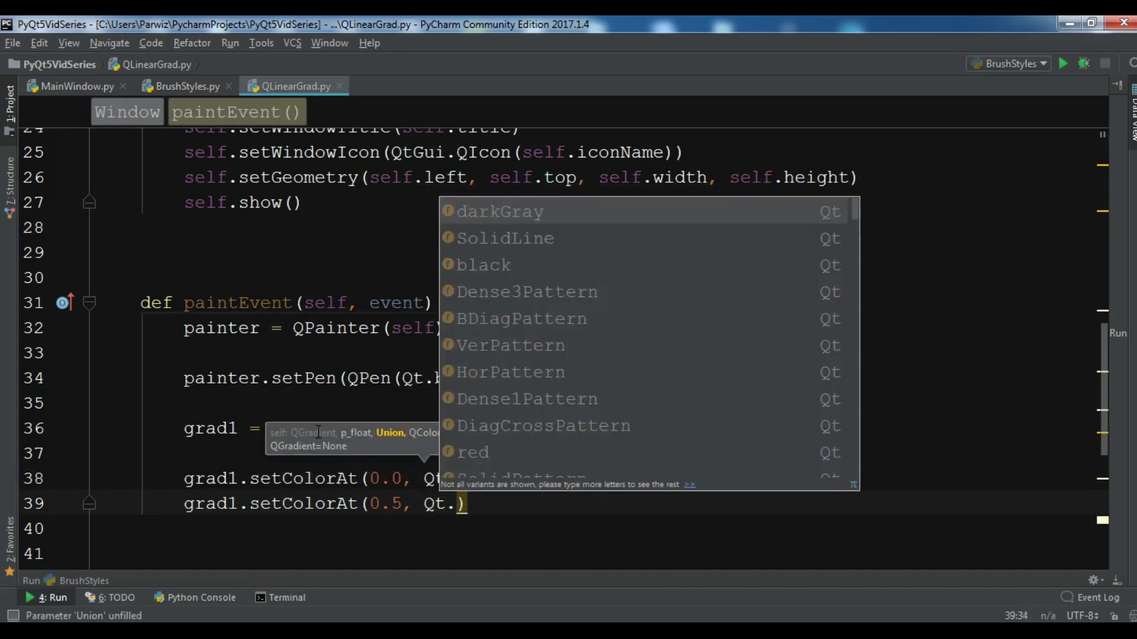
type("gt")
key("BackSpace")
key("BackSpace")
key("BackSpace")
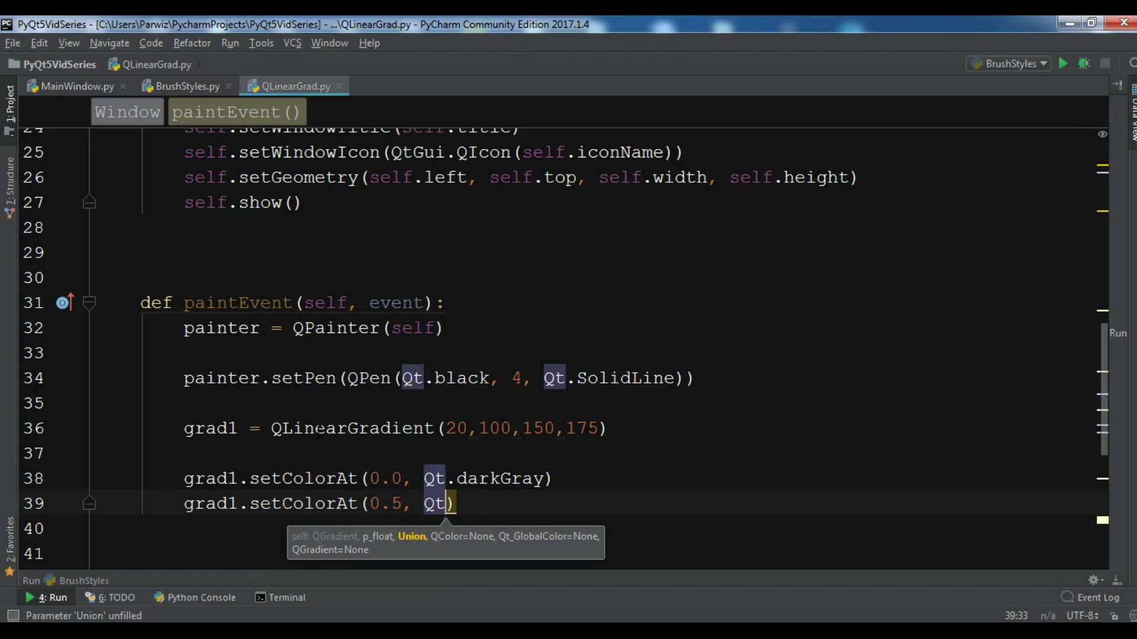
type(".gr")
key("Return")
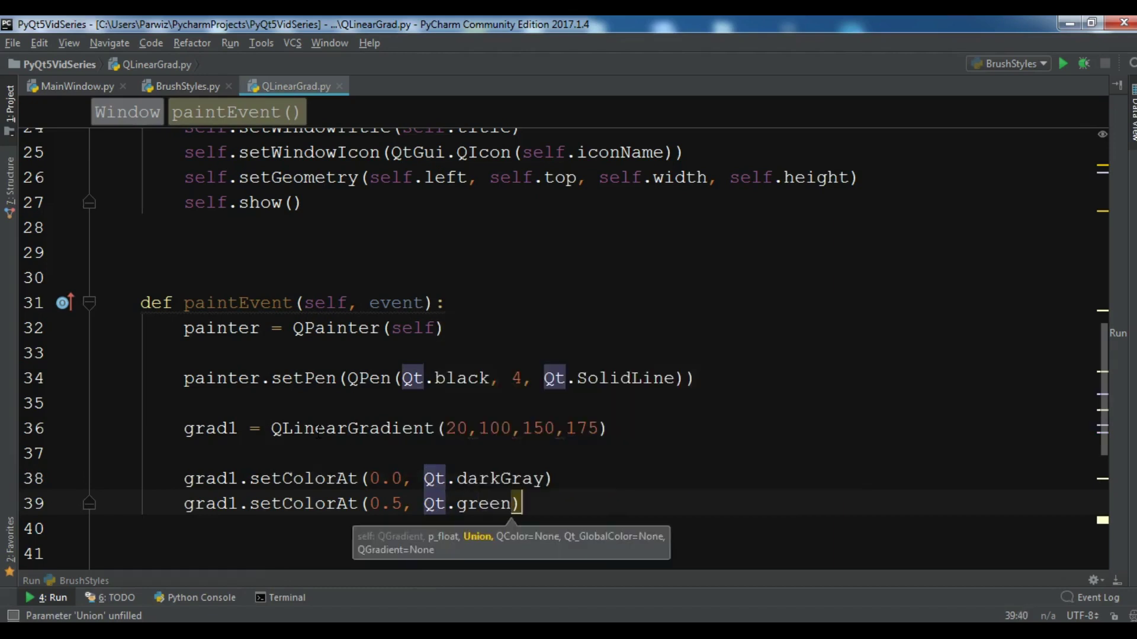
key("shift+Return")
key("BackSpace")
key("Return")
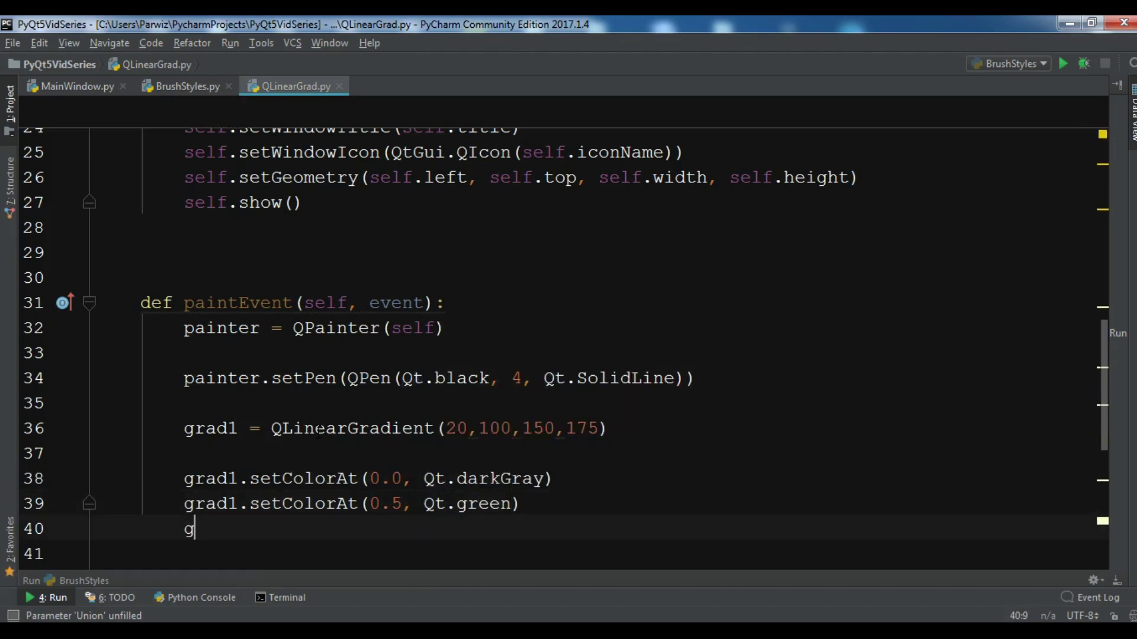
type("gr")
Add the yellow colour stop at 1.0, followed by blank lines.
key("Tab")
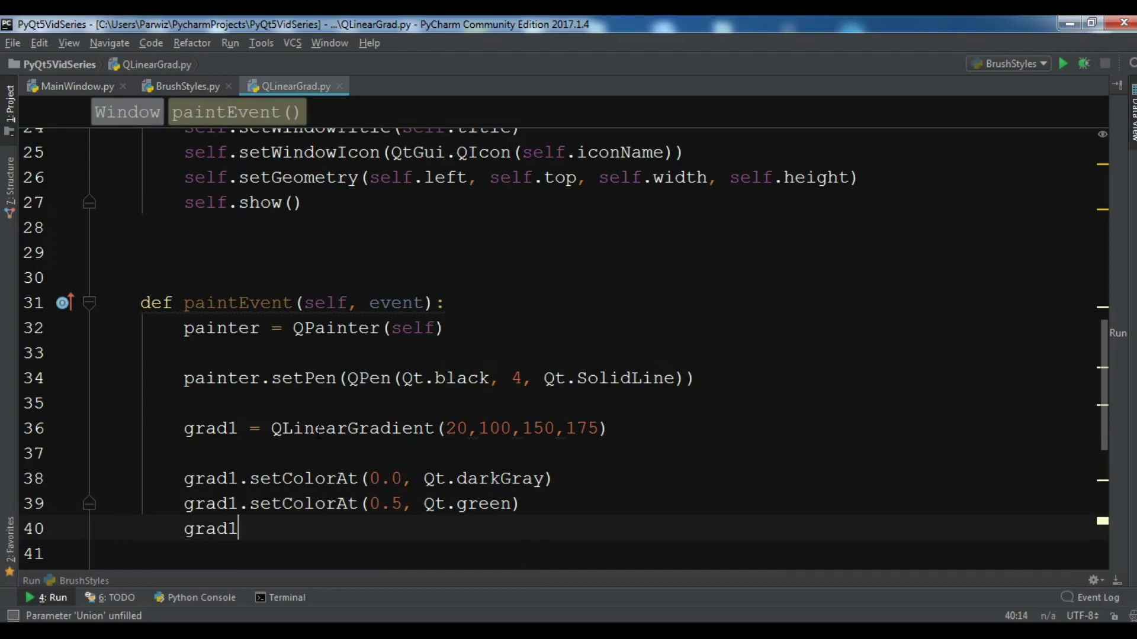
type(".setCo")
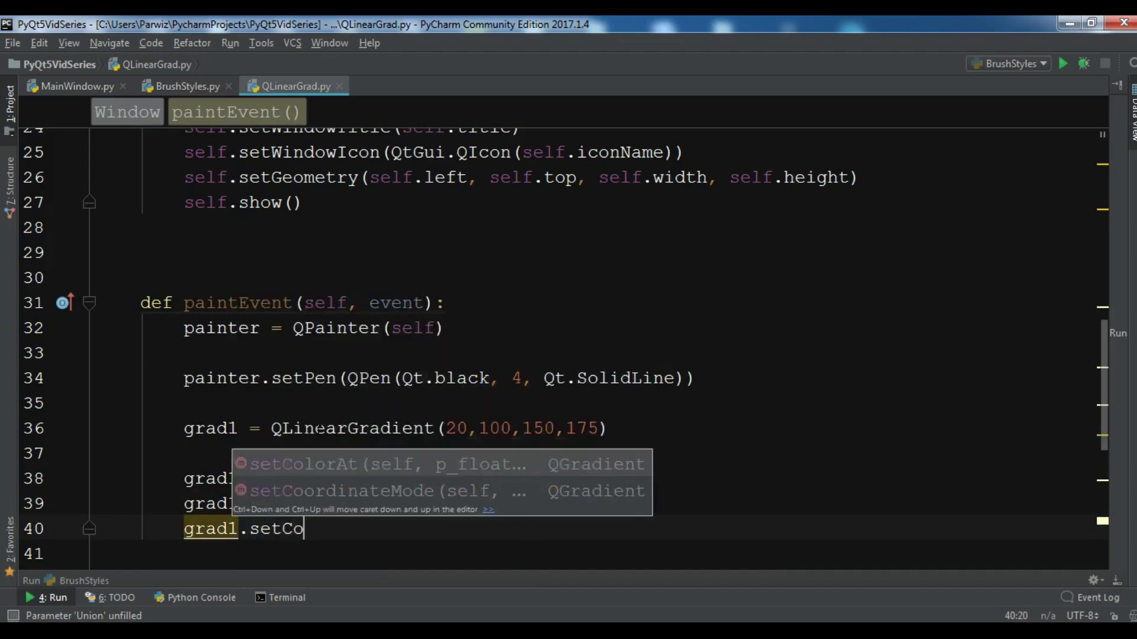
key("Tab")
type("1.0")
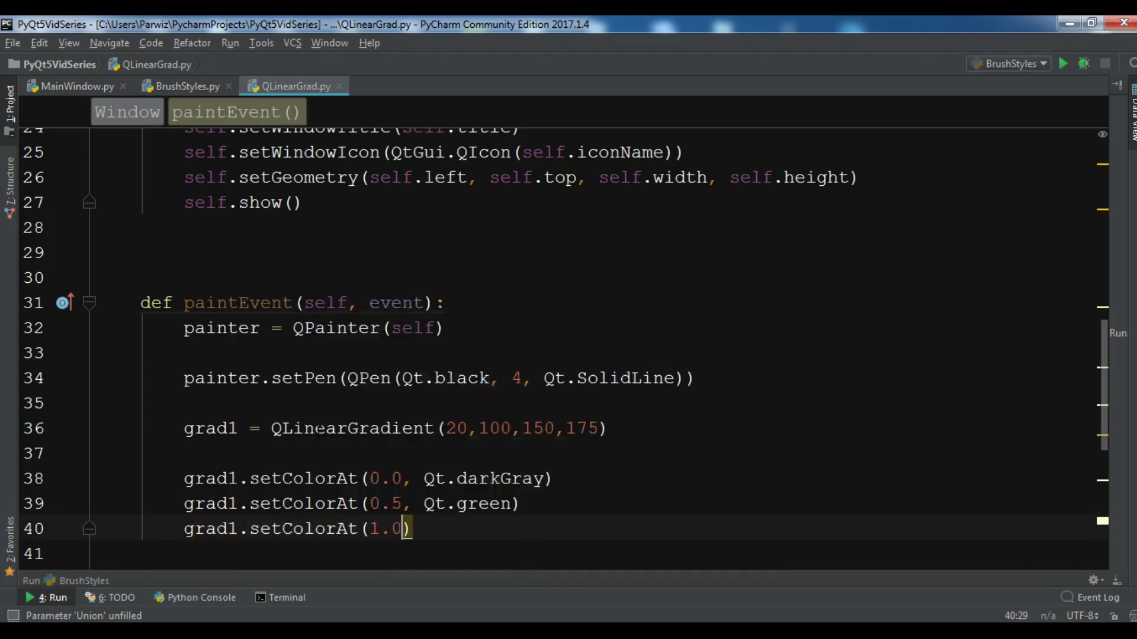
type(", Qt.")
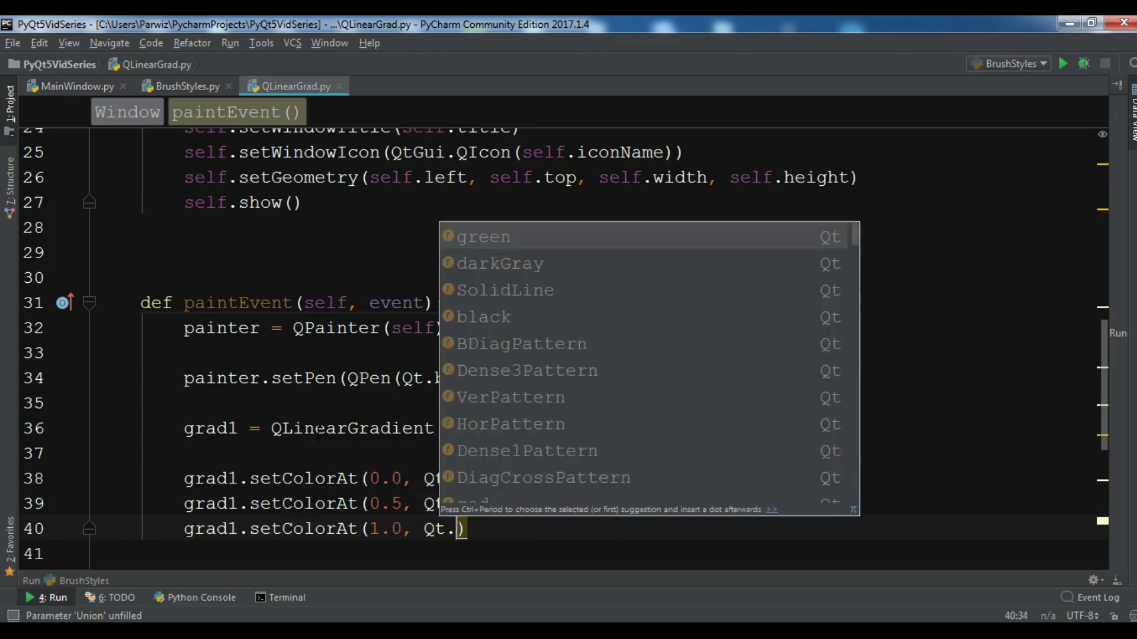
type("yel")
key("Tab")
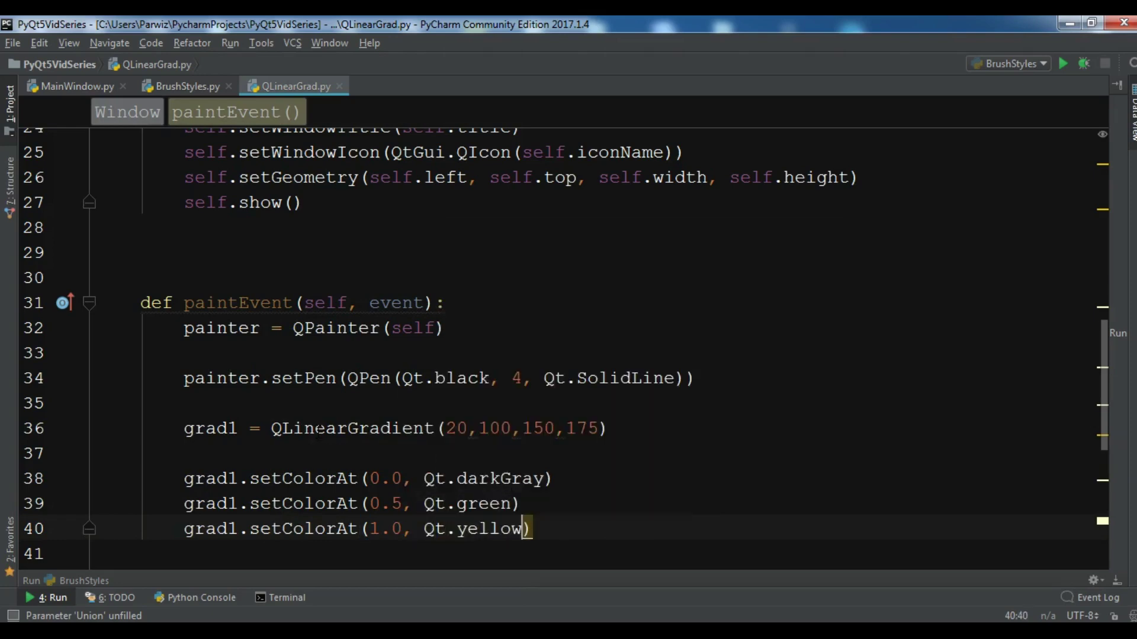
key("End")
key("Return")
key("Return")
key("Return")
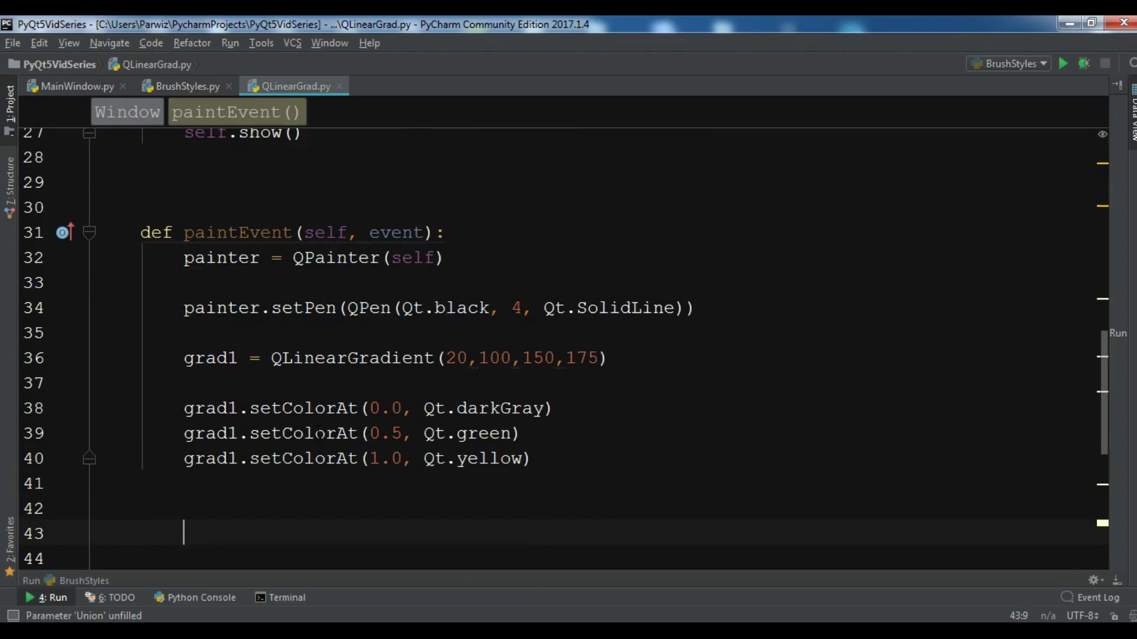
type("painter.dr")
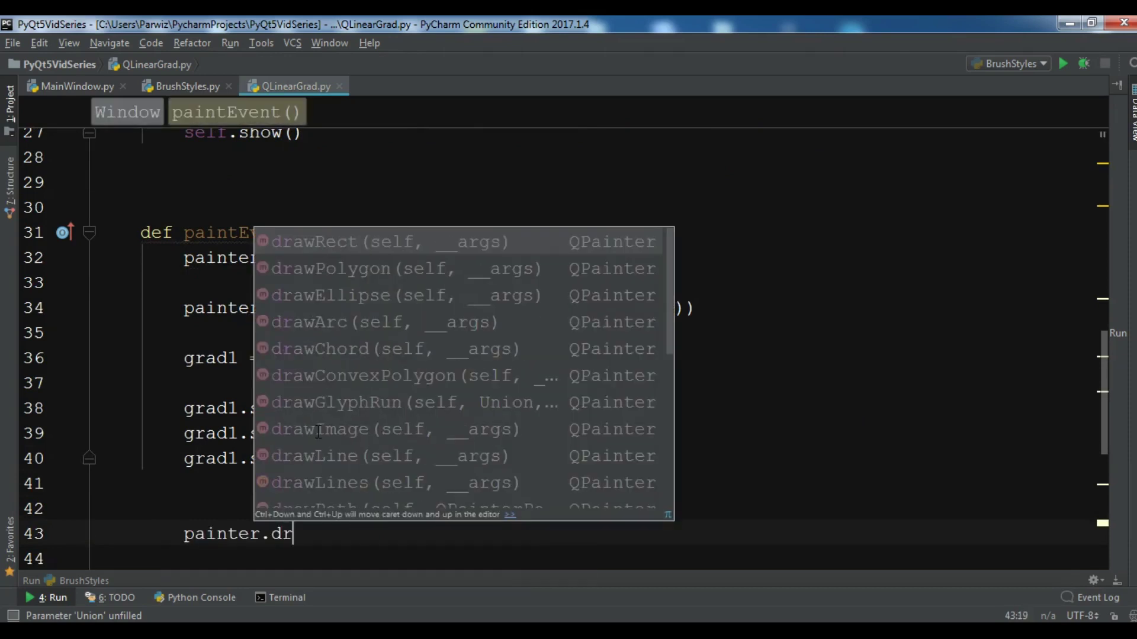
type("a")
Add painter.drawRect(10,10,200,200) after the colour stops.
key("Tab")
type("10,1")
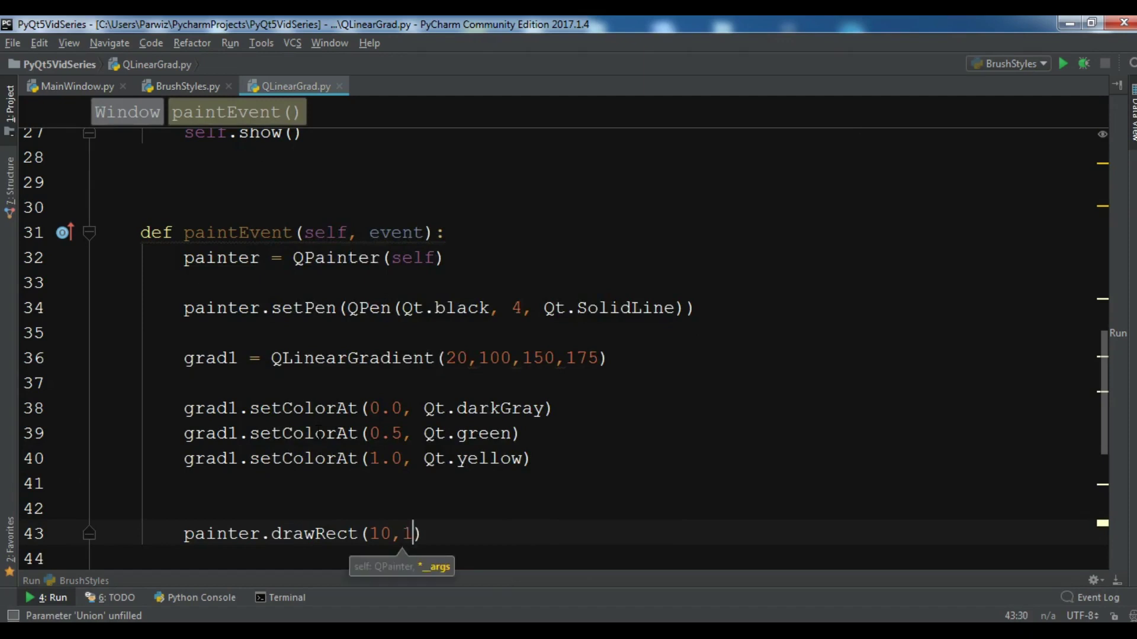
type("0,200")
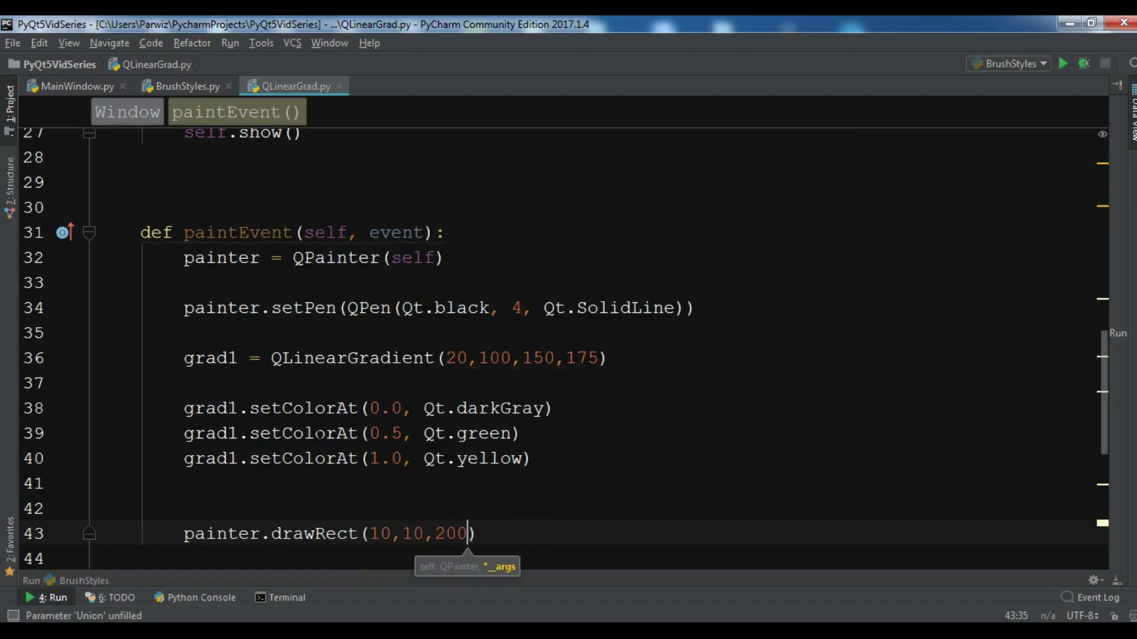
type(",200")
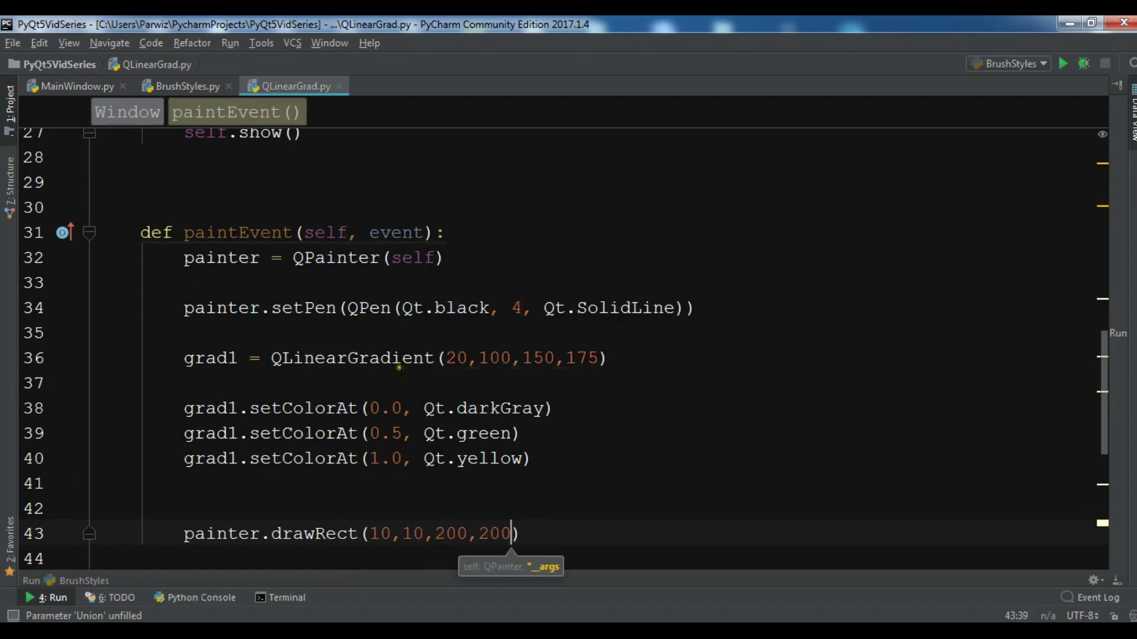
mouse_move(1102, 427)
left_mouse_down()
mouse_move(1096, 495)
mouse_move(1094, 440)
left_mouse_up()
left_click(878, 296)
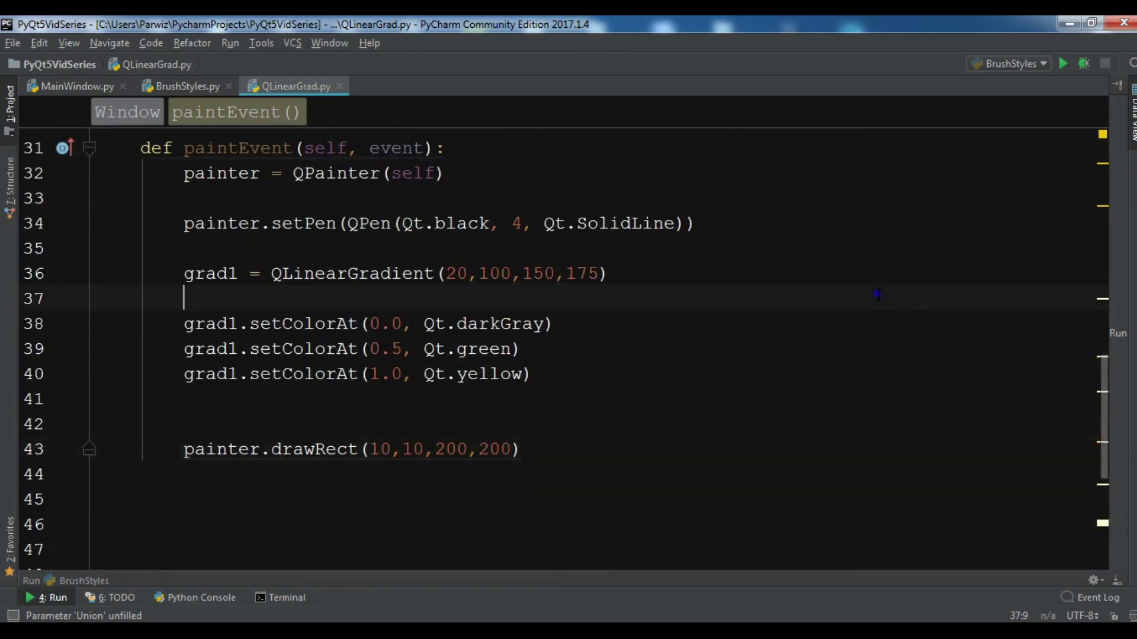
right_click(878, 294)
left_click(961, 486)
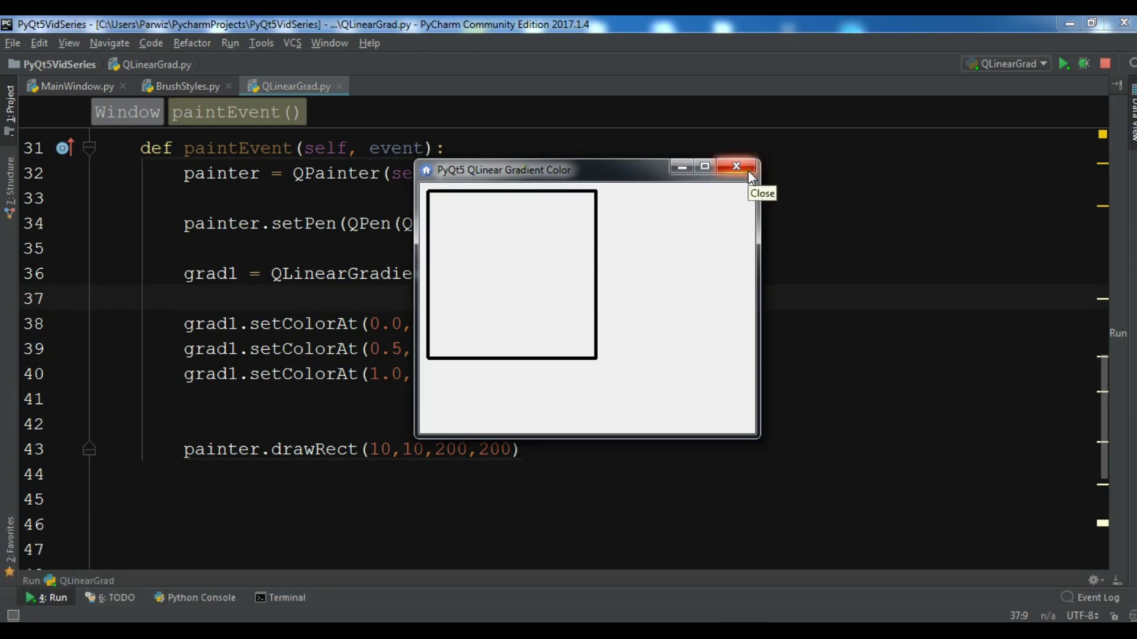
left_click(748, 170)
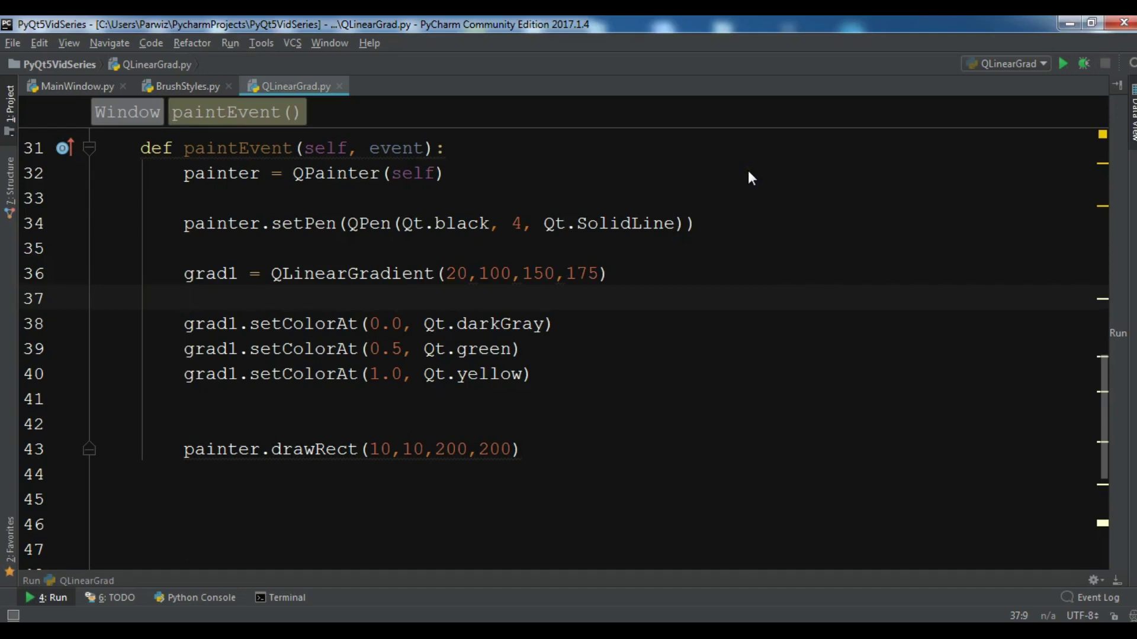
Add painter.setBrush(QBrush(grad1)) below the colour stops and rerun the script.
left_click(542, 374)
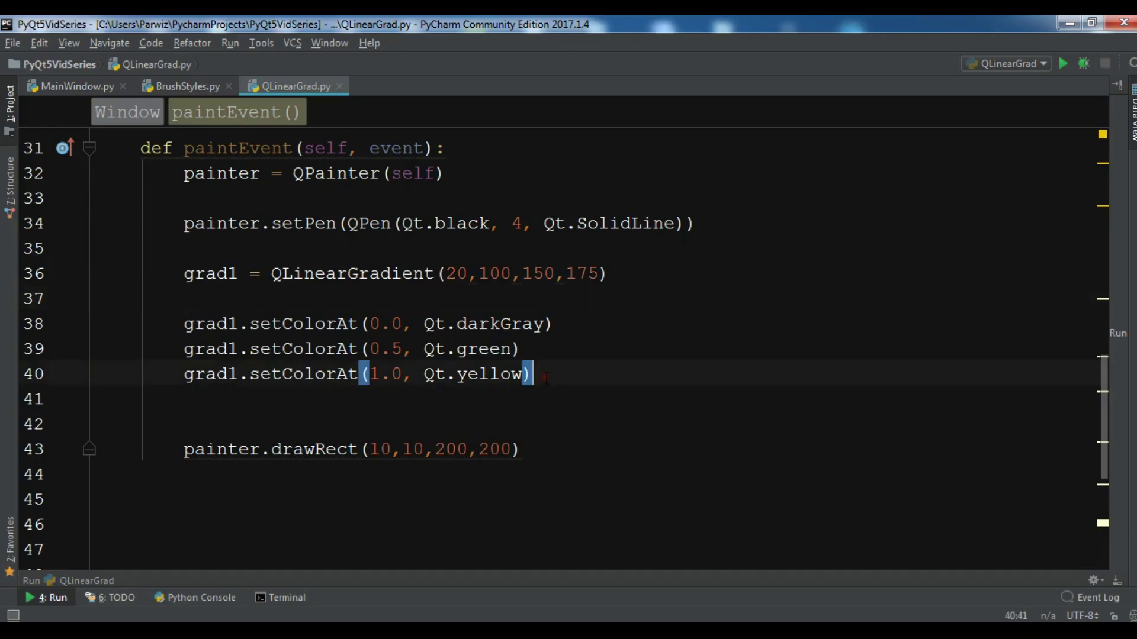
key("Return")
type("painter.")
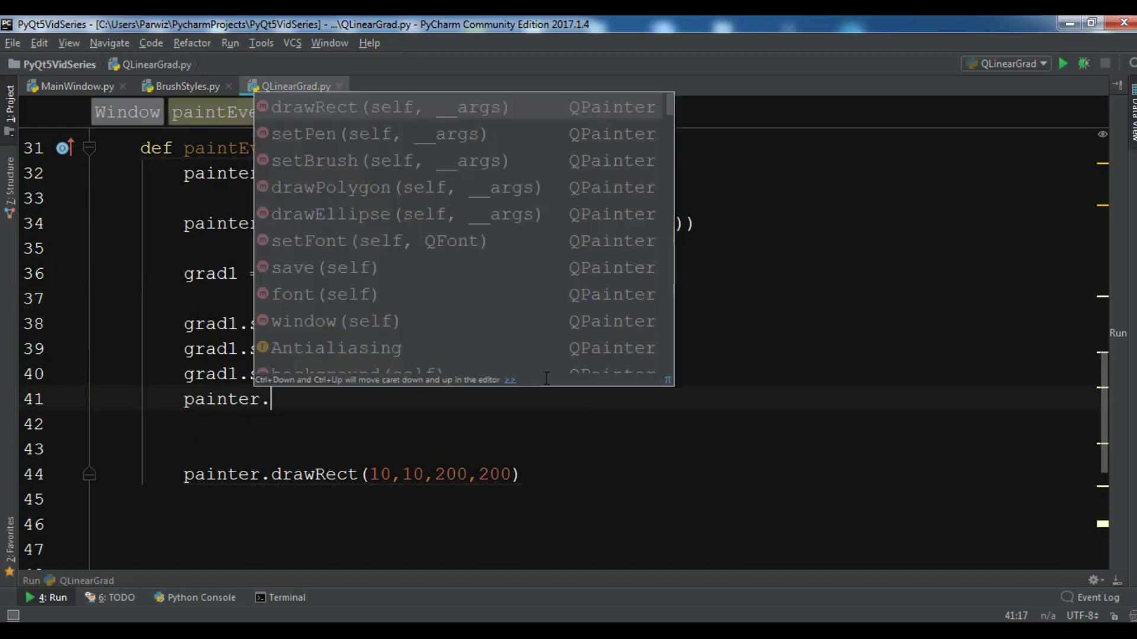
type("setBr")
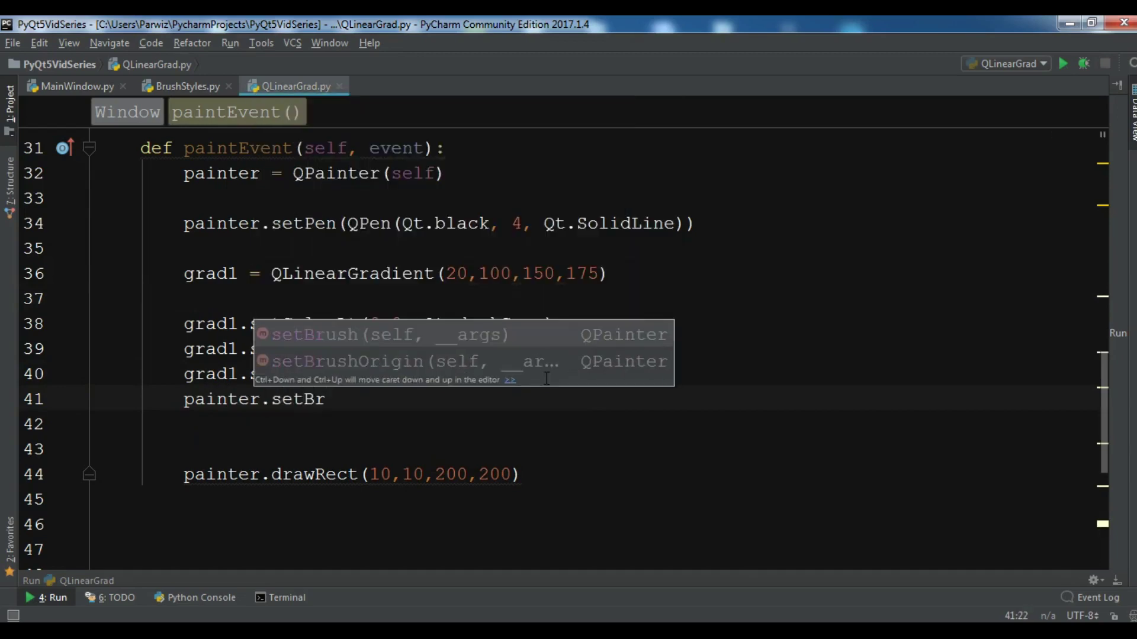
key("Tab")
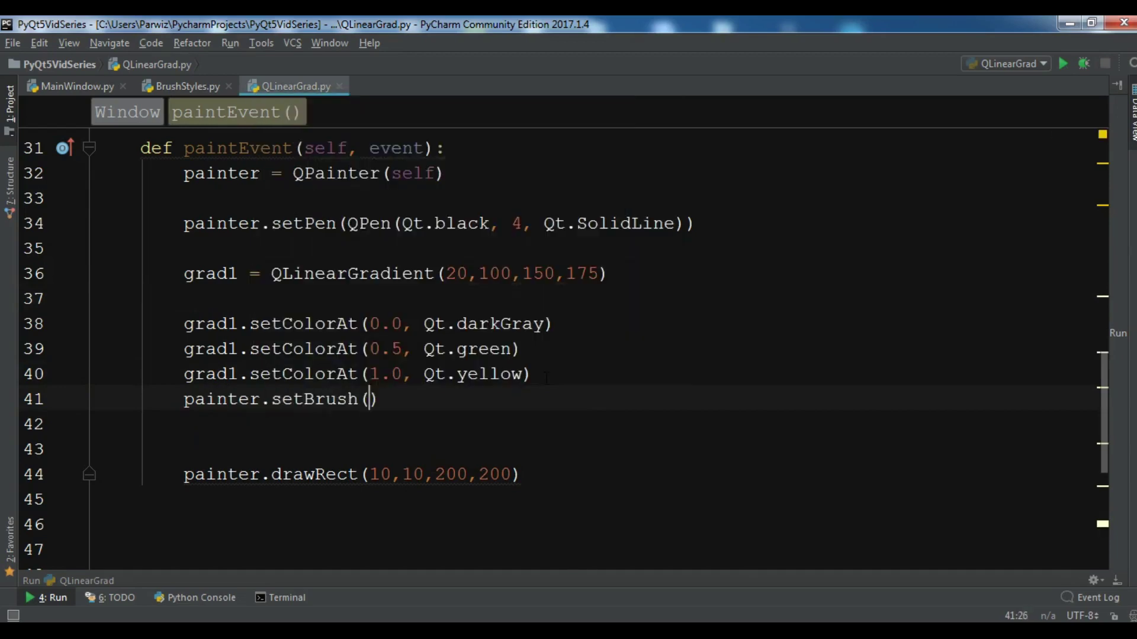
type("QBrush(")
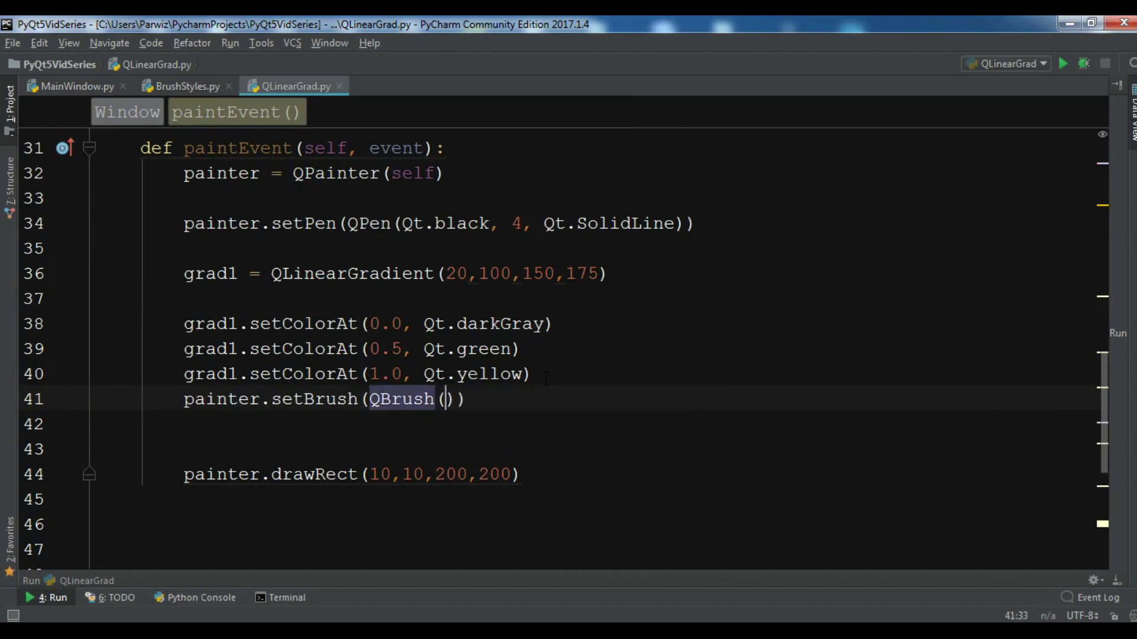
type("grad1")
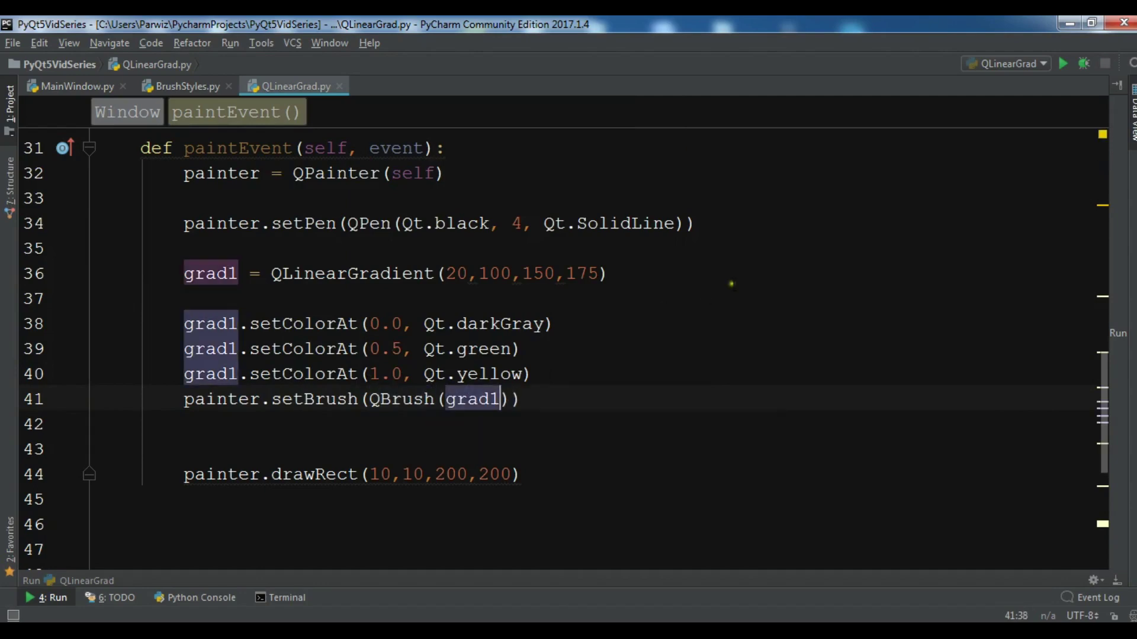
right_click(730, 285)
left_click(801, 481)
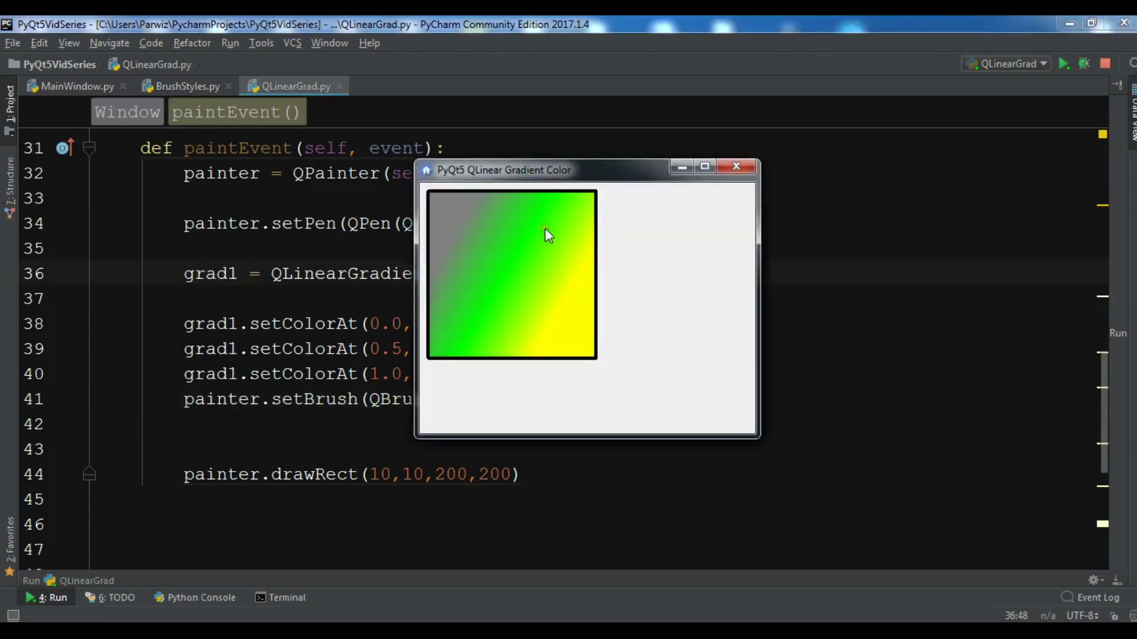
Move the gradient window off the code to inspect the gray-green-yellow filled square.
left_click_drag(540, 175, 726, 188)
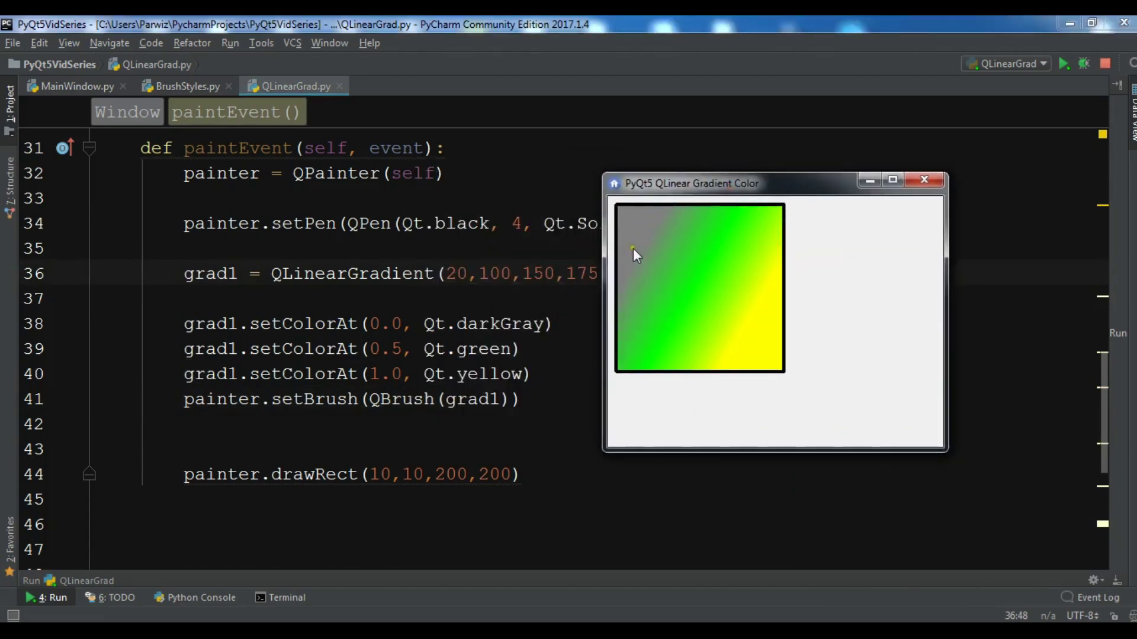